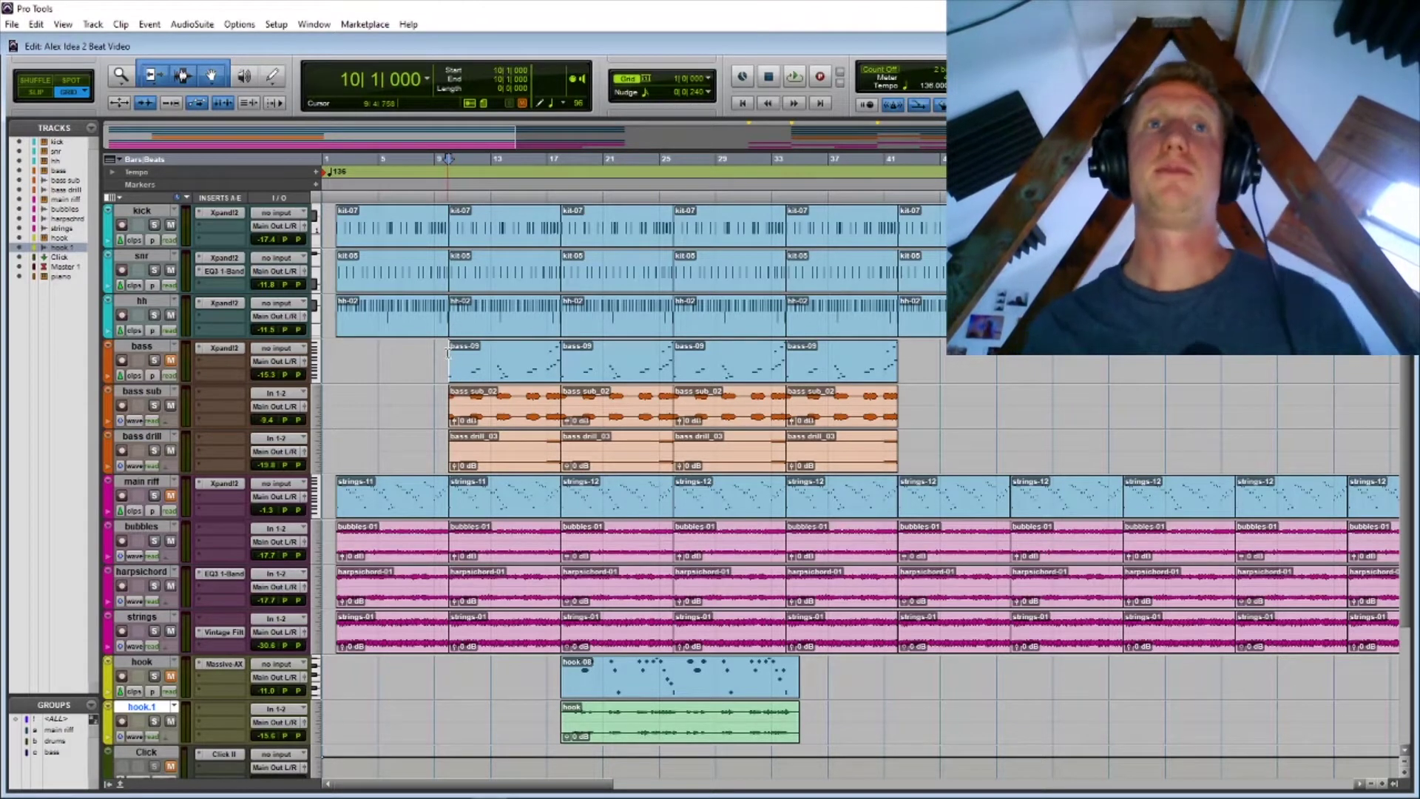
Step: Play back the arrangement from bar 10 and stop it after the hook enters
{"action": "key", "text": "space"}
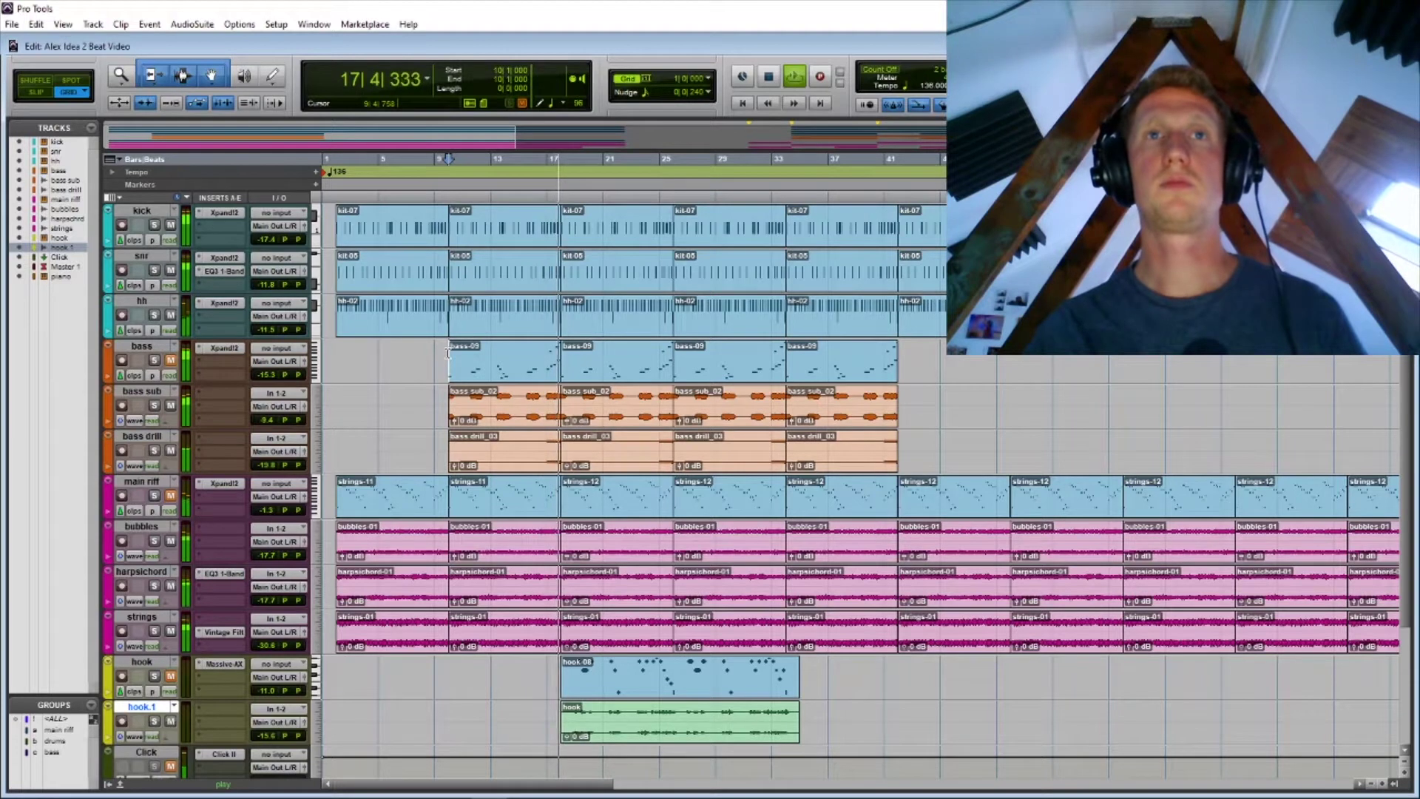
{"action": "key", "text": "space"}
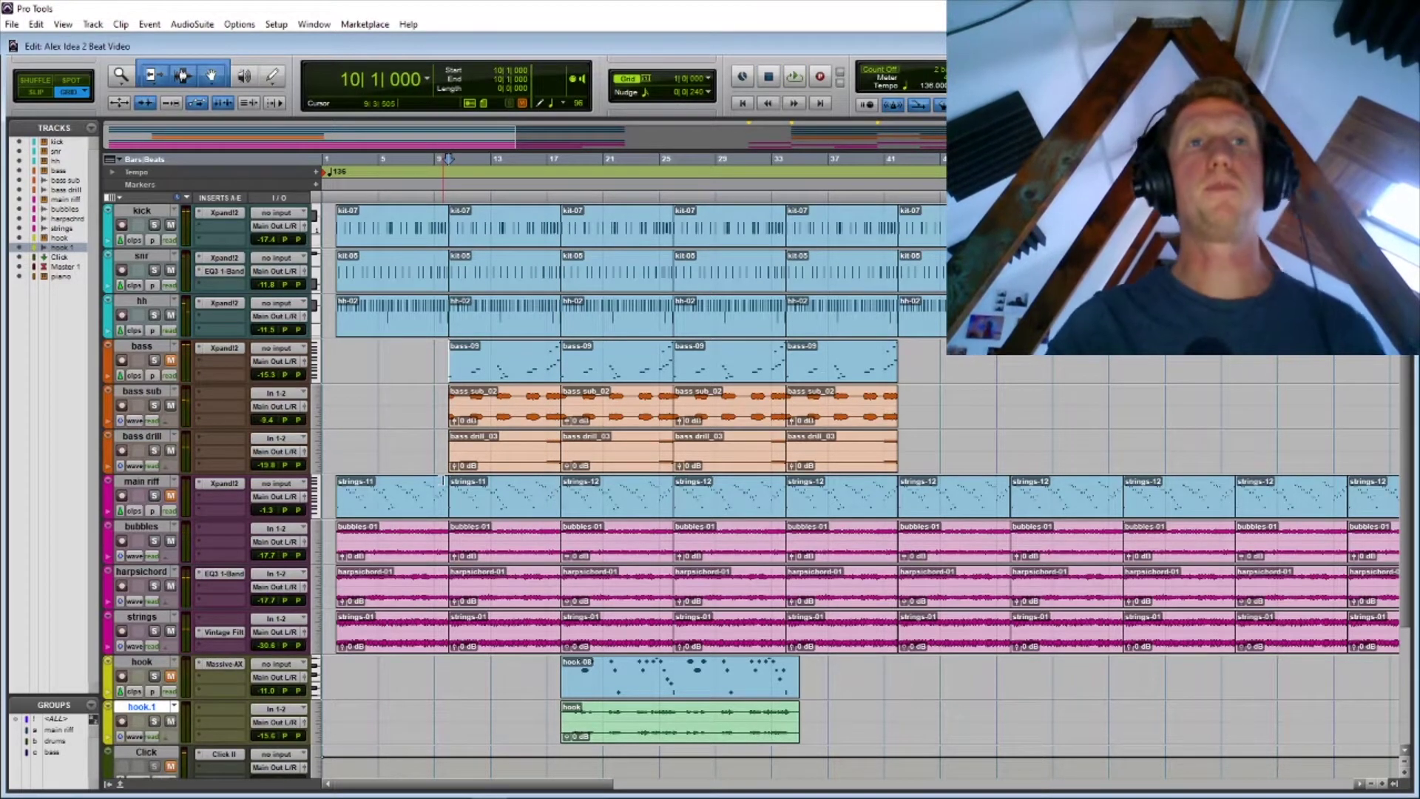
Step: Select the main riff track and solo it
{"action": "left_click", "coordinate": [340, 438]}
{"action": "mouse_move", "coordinate": [340, 439]}
{"action": "left_mouse_down"}
{"action": "mouse_move", "coordinate": [470, 453]}
{"action": "mouse_move", "coordinate": [443, 456]}
{"action": "left_mouse_up"}
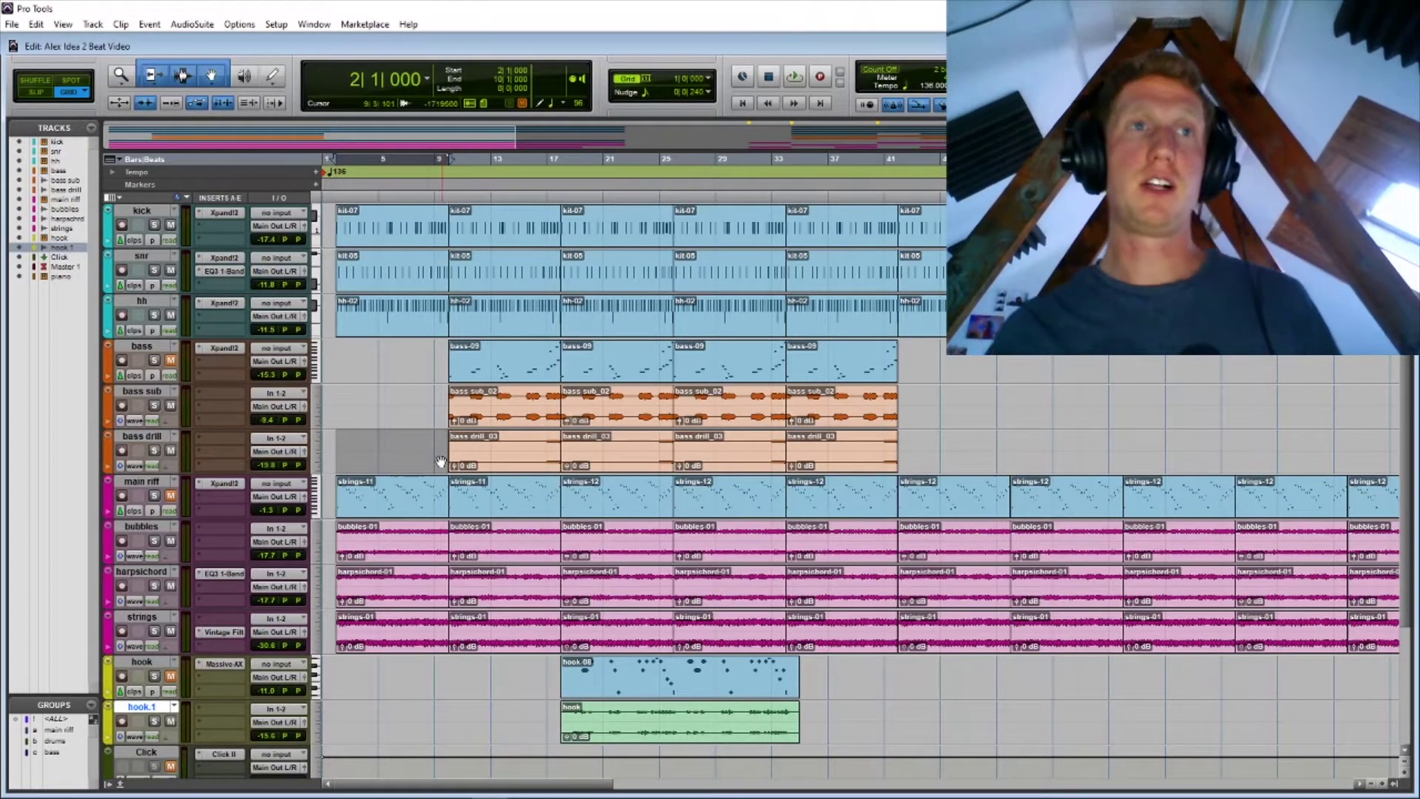
{"action": "left_click", "coordinate": [409, 509]}
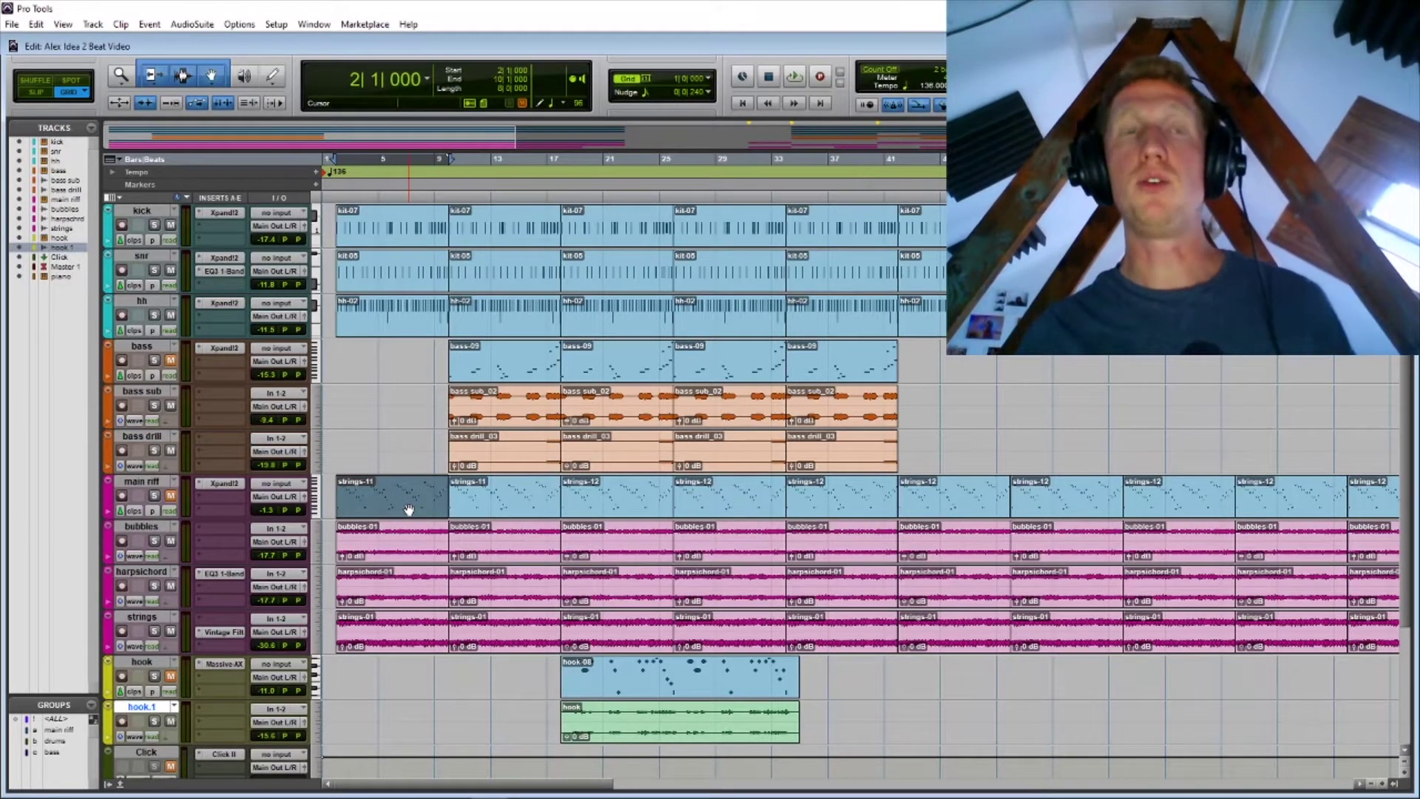
{"action": "left_click", "coordinate": [345, 474]}
{"action": "left_click", "coordinate": [142, 482]}
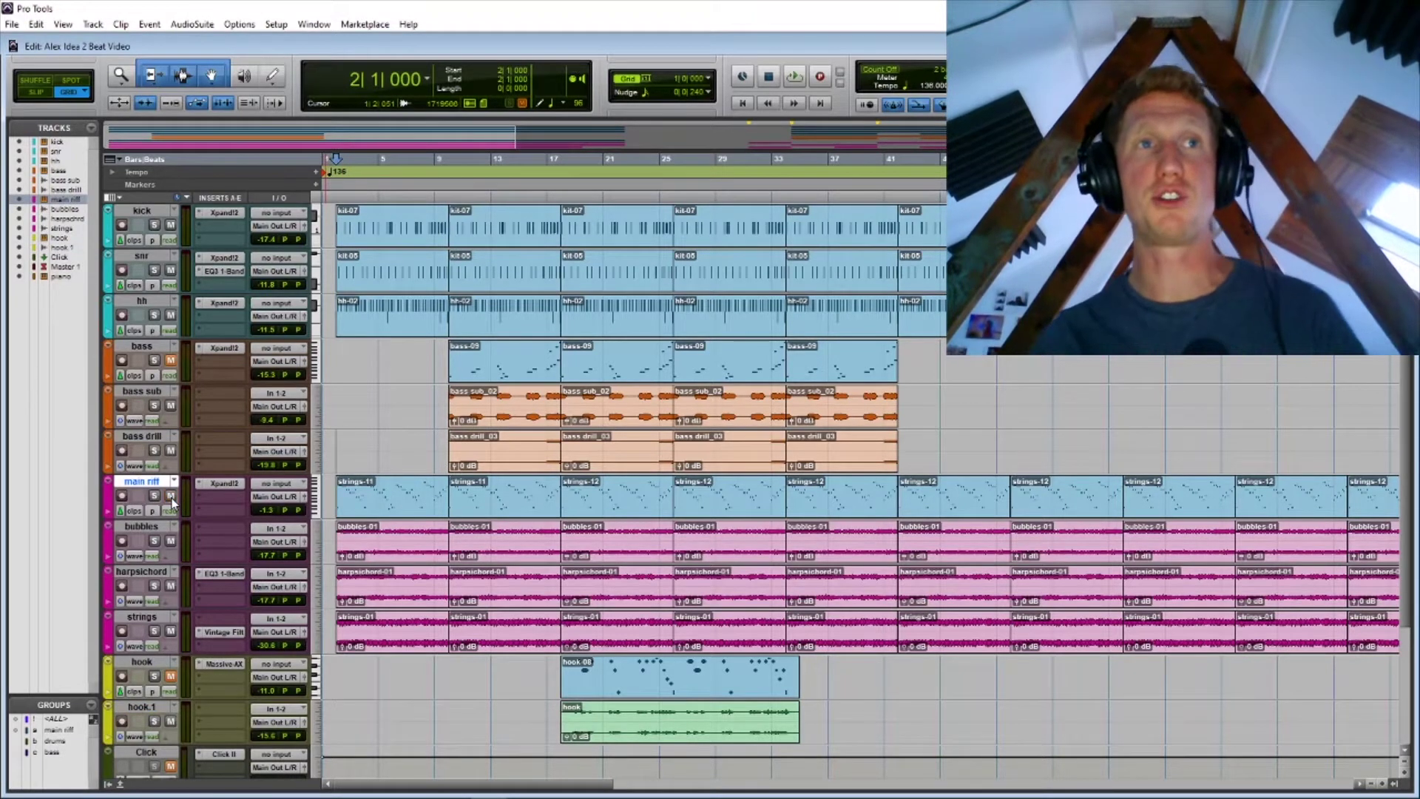
{"action": "left_click", "coordinate": [154, 496]}
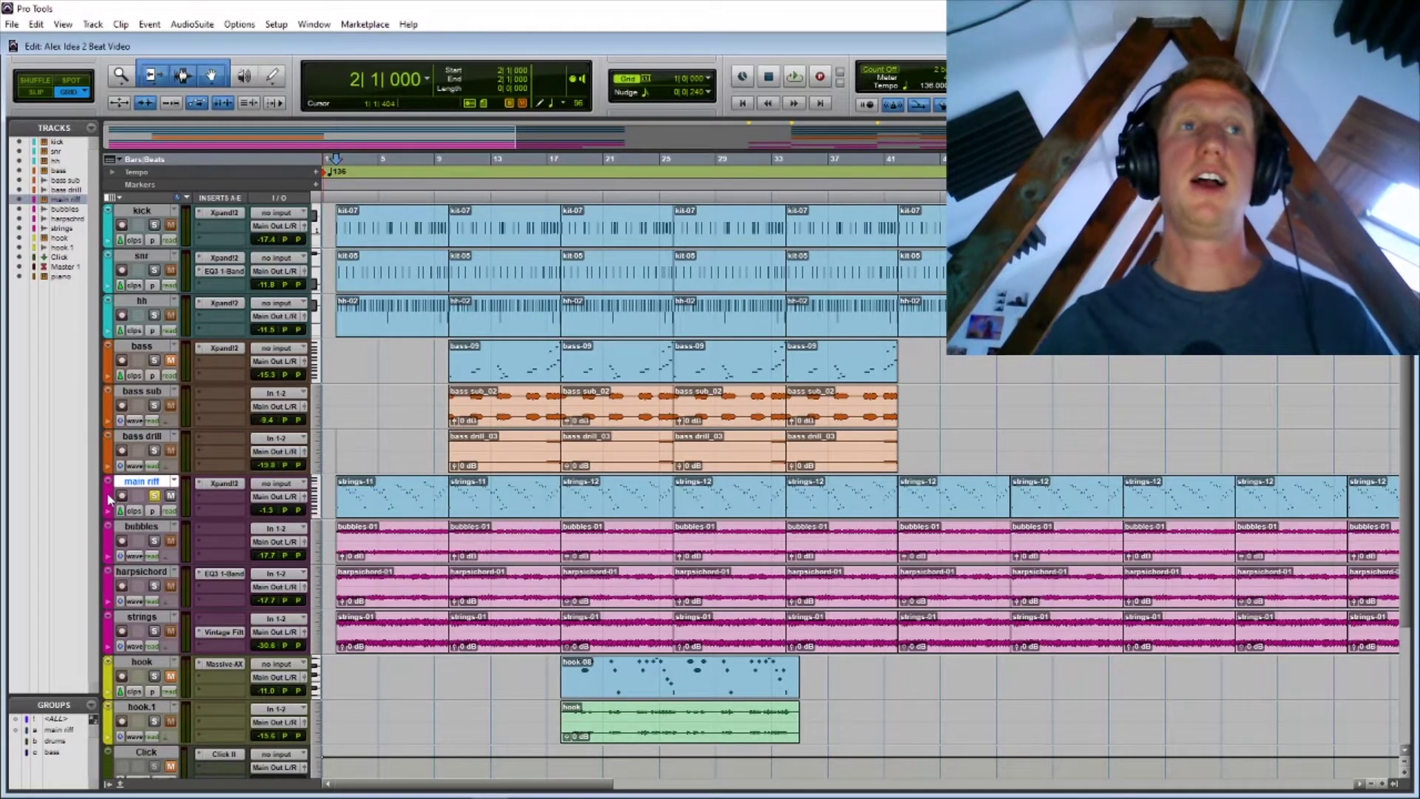
{"action": "left_click", "coordinate": [140, 444]}
{"action": "left_click", "coordinate": [138, 485]}
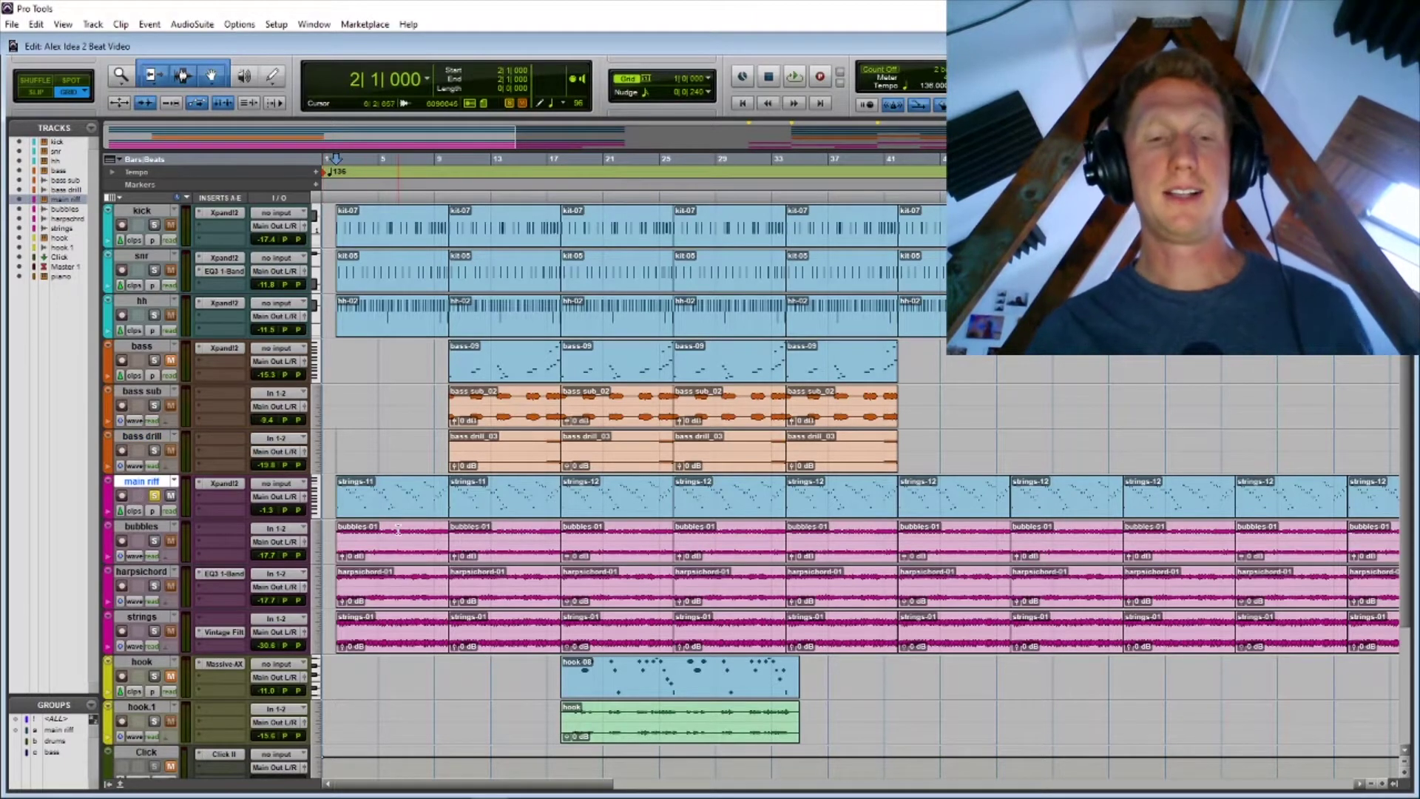
Step: Recolour all the consecutive MIDI clips on the main riff track light purple, from bar 2 through the last strings-12 clip
{"action": "key", "text": "r"}
{"action": "left_click", "coordinate": [343, 507]}
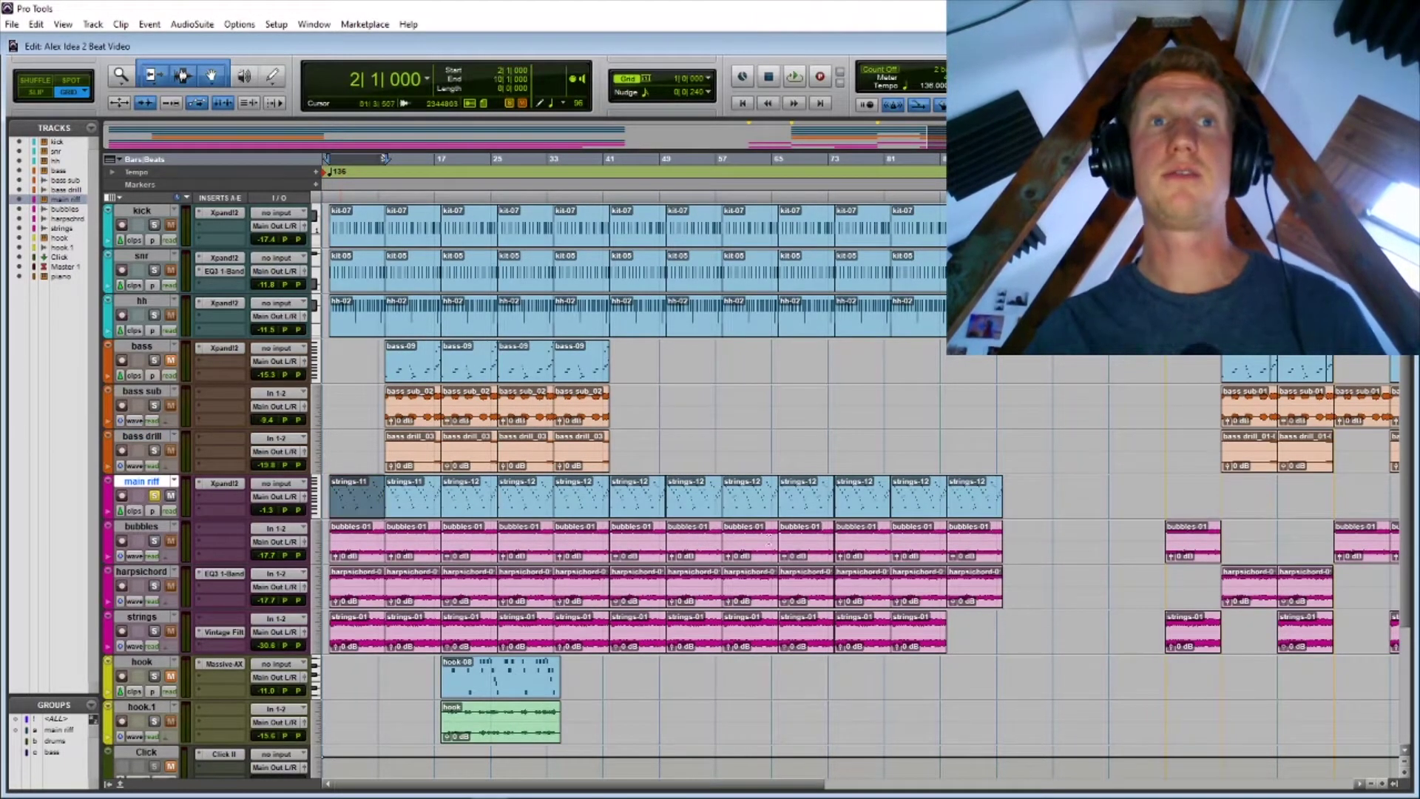
{"action": "left_click", "coordinate": [967, 513], "text": "shift"}
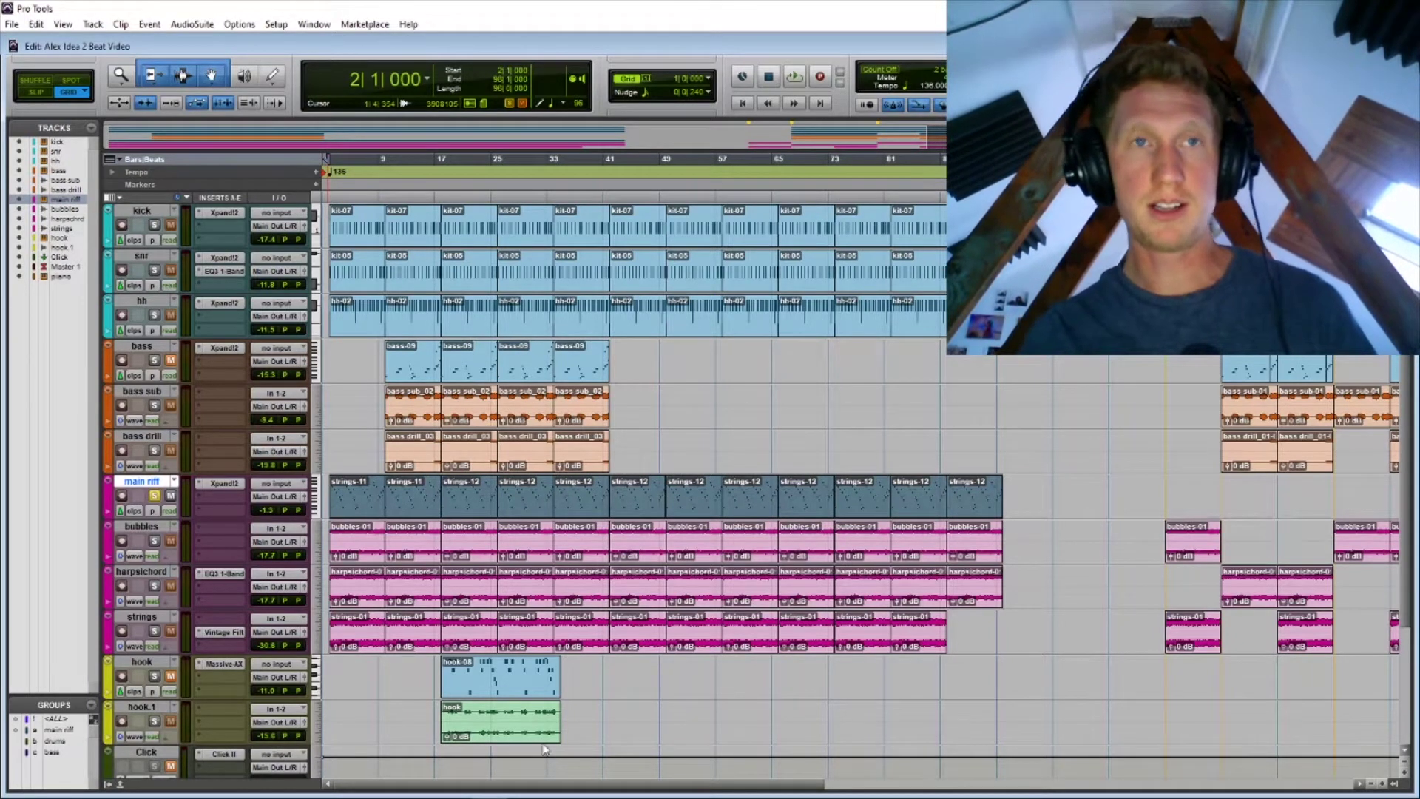
{"action": "key", "text": "ctrl+alt+c"}
{"action": "left_click", "coordinate": [466, 576]}
{"action": "left_click", "coordinate": [480, 591]}
{"action": "left_click", "coordinate": [480, 596]}
{"action": "key", "text": "ctrl+alt+c"}
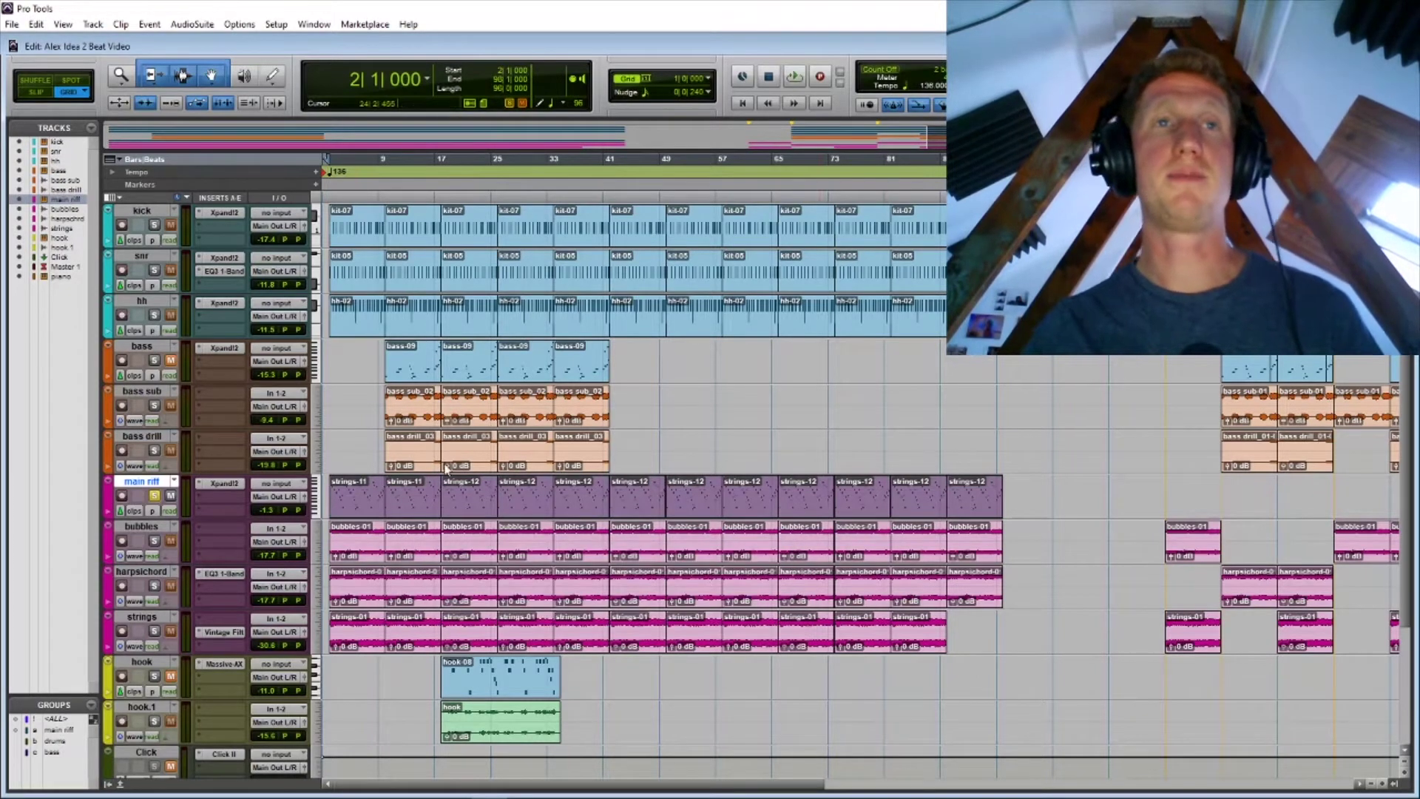
Step: Select only the first strings-11 clip on the main riff track, starting at bar 2
{"action": "left_click", "coordinate": [357, 458]}
{"action": "key", "text": "ctrl+bracketright"}
{"action": "key", "text": "ctrl+bracketright"}
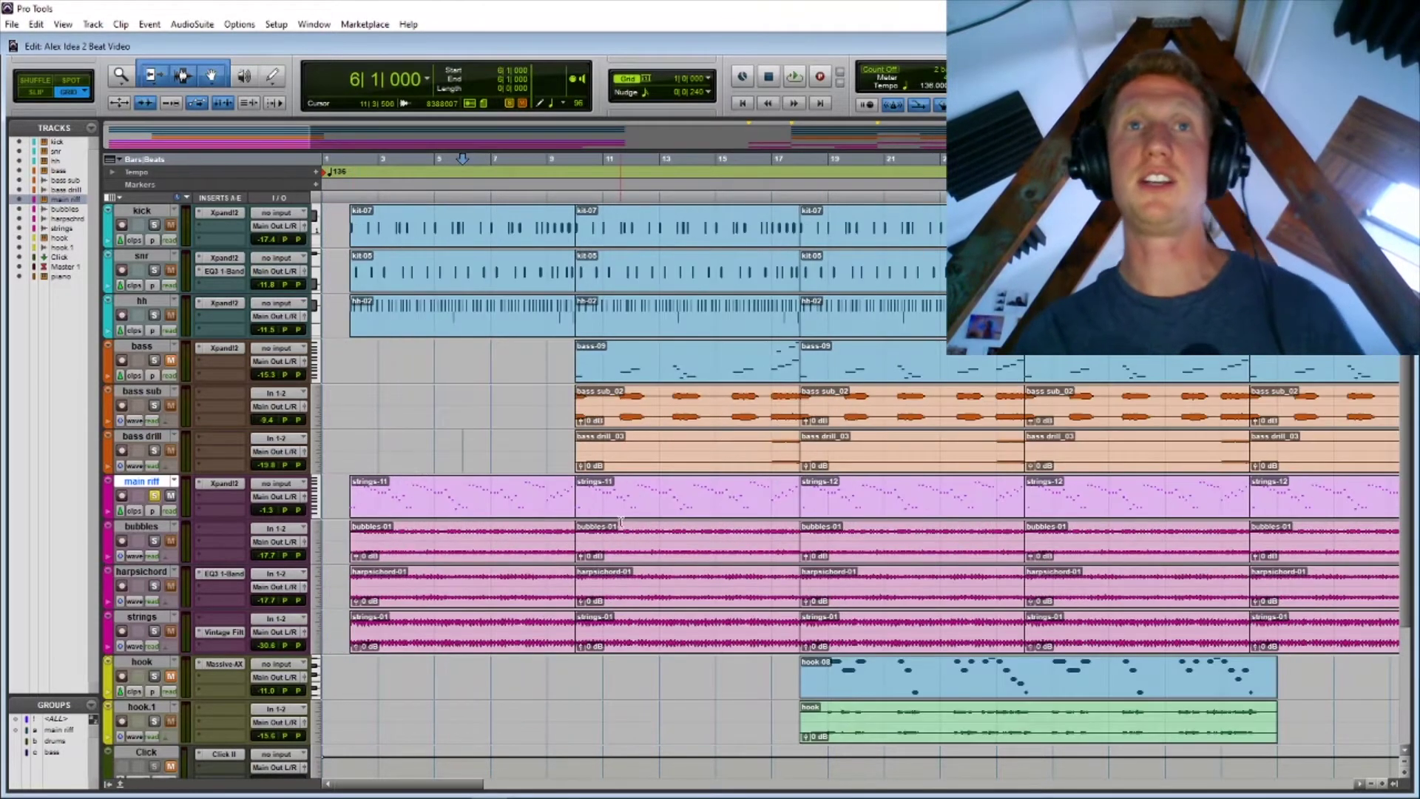
{"action": "left_click", "coordinate": [462, 514]}
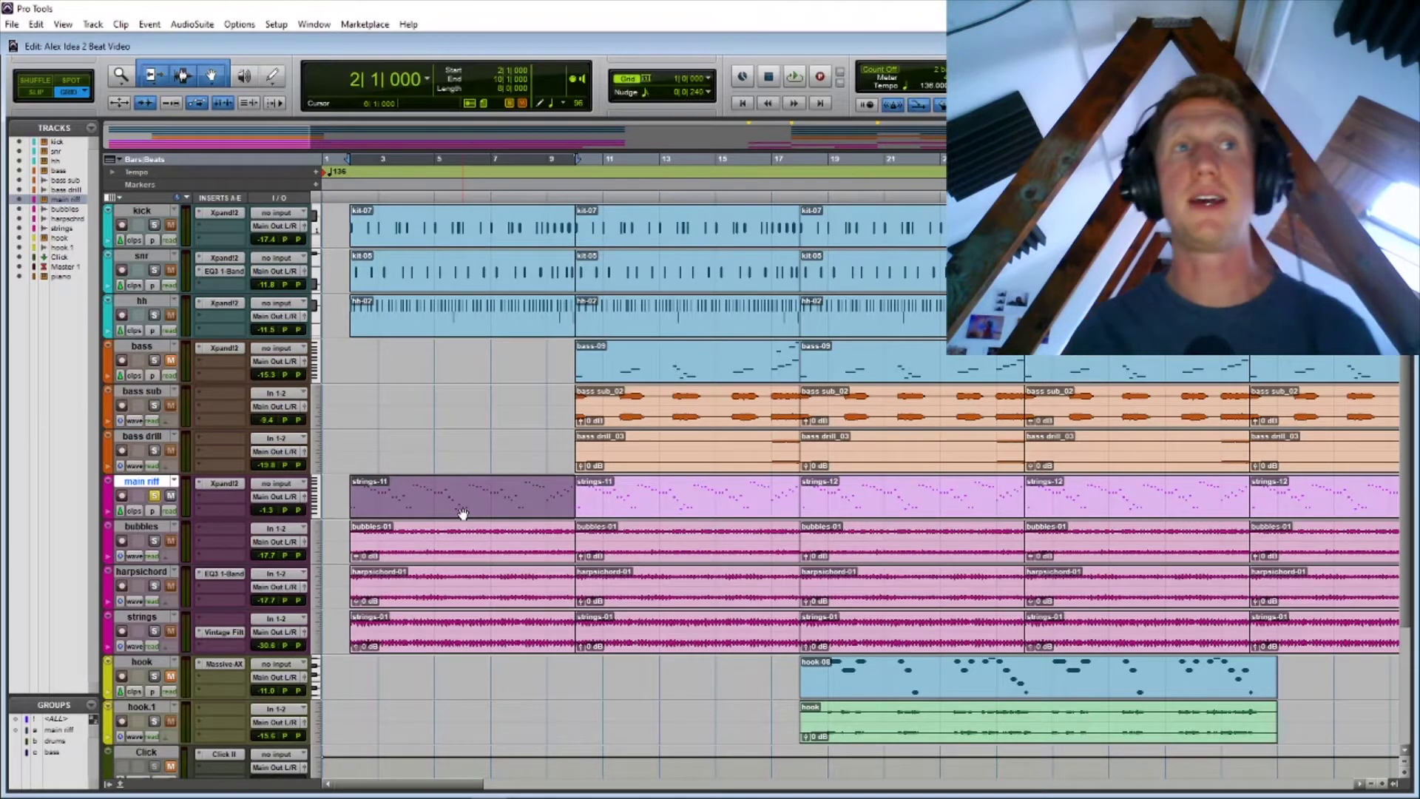
Step: Create one new stereo instrument track in ticks directly below the main riff track
{"action": "right_click", "coordinate": [154, 479]}
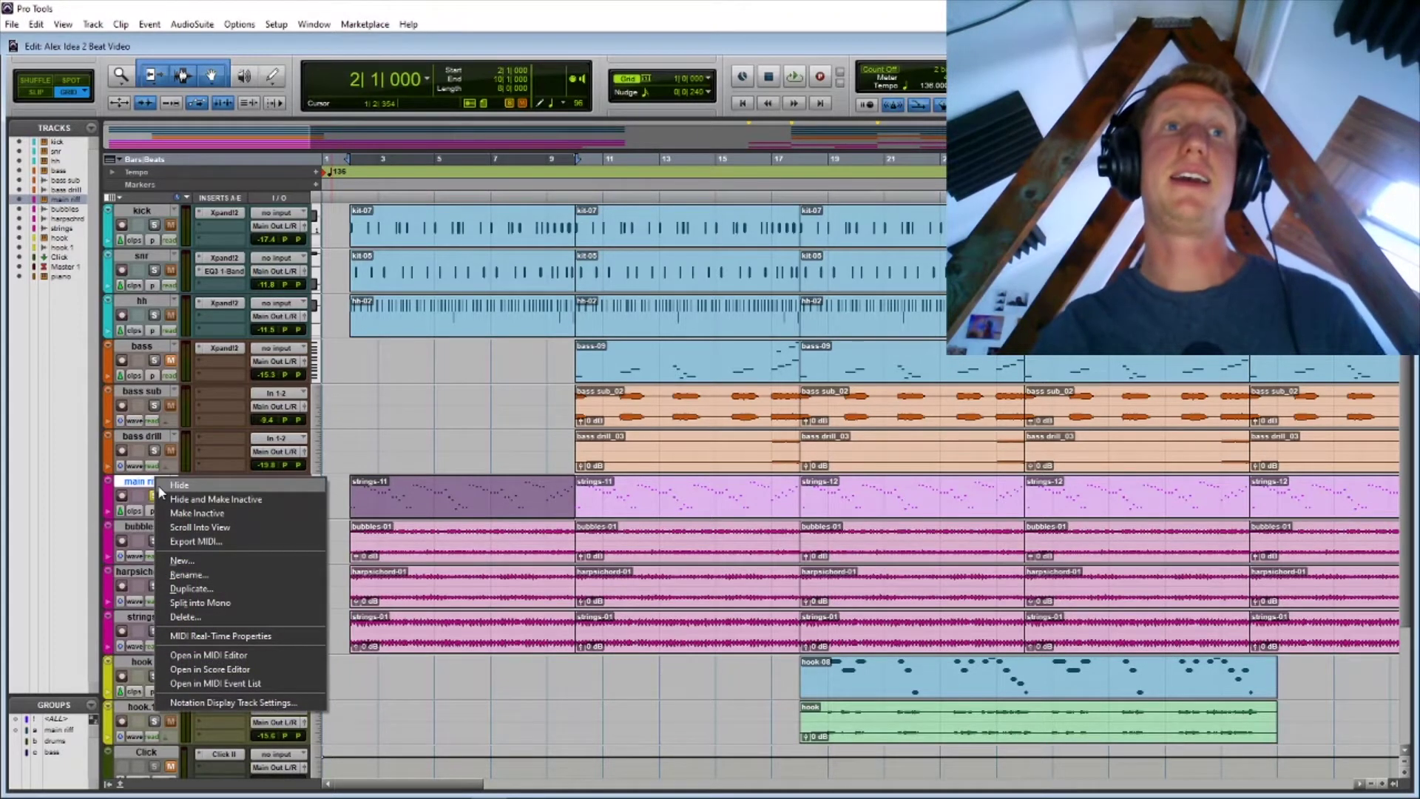
{"action": "left_click", "coordinate": [153, 444]}
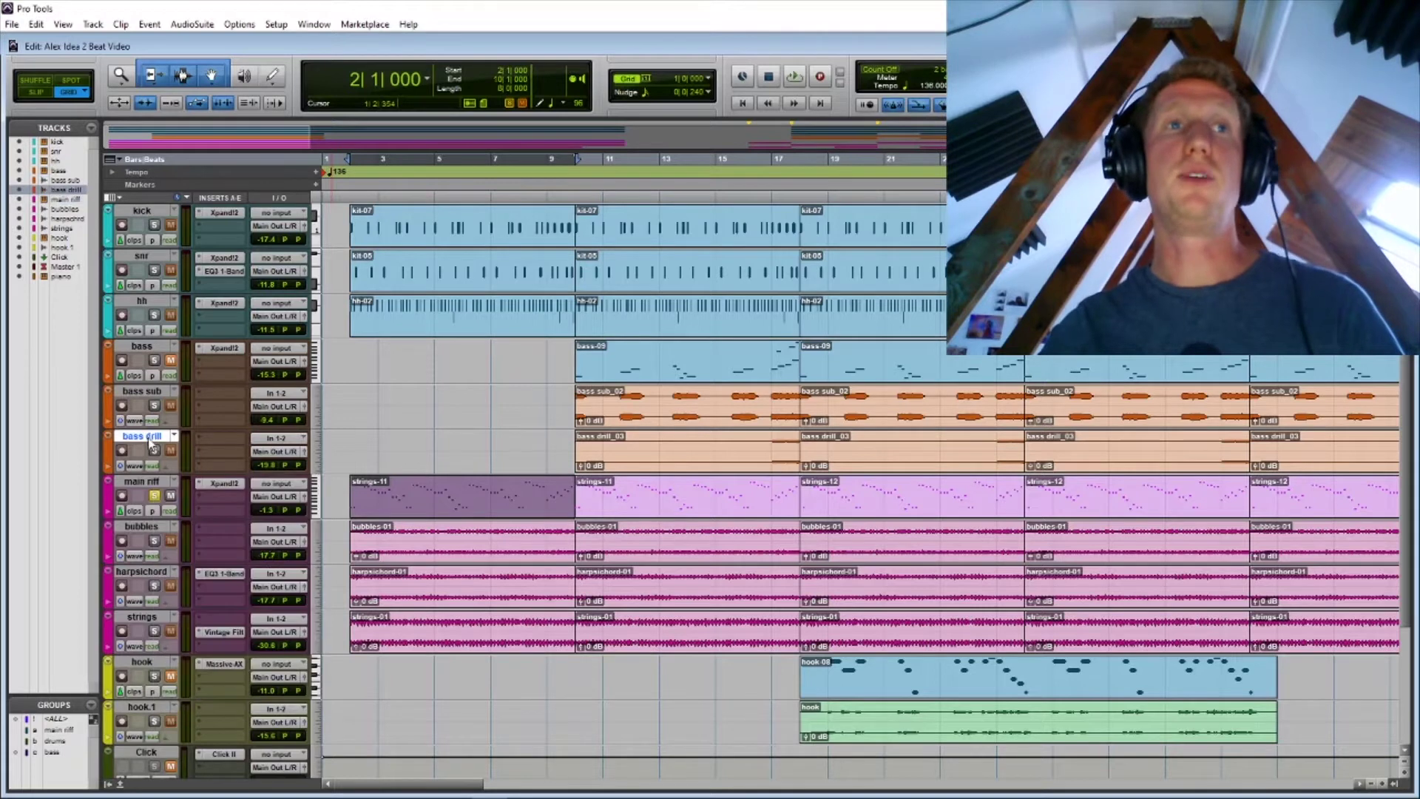
{"action": "right_click", "coordinate": [153, 482]}
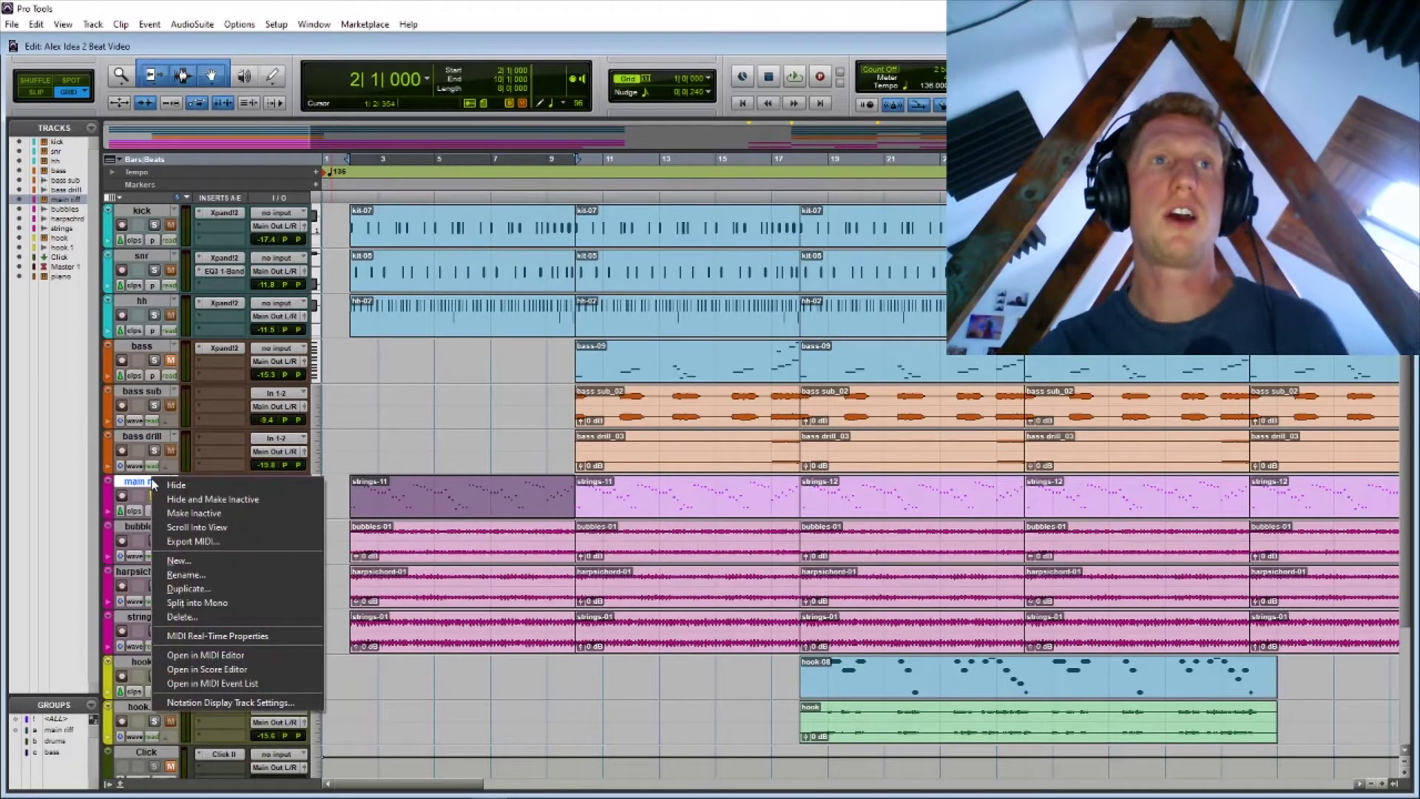
{"action": "left_click", "coordinate": [177, 560]}
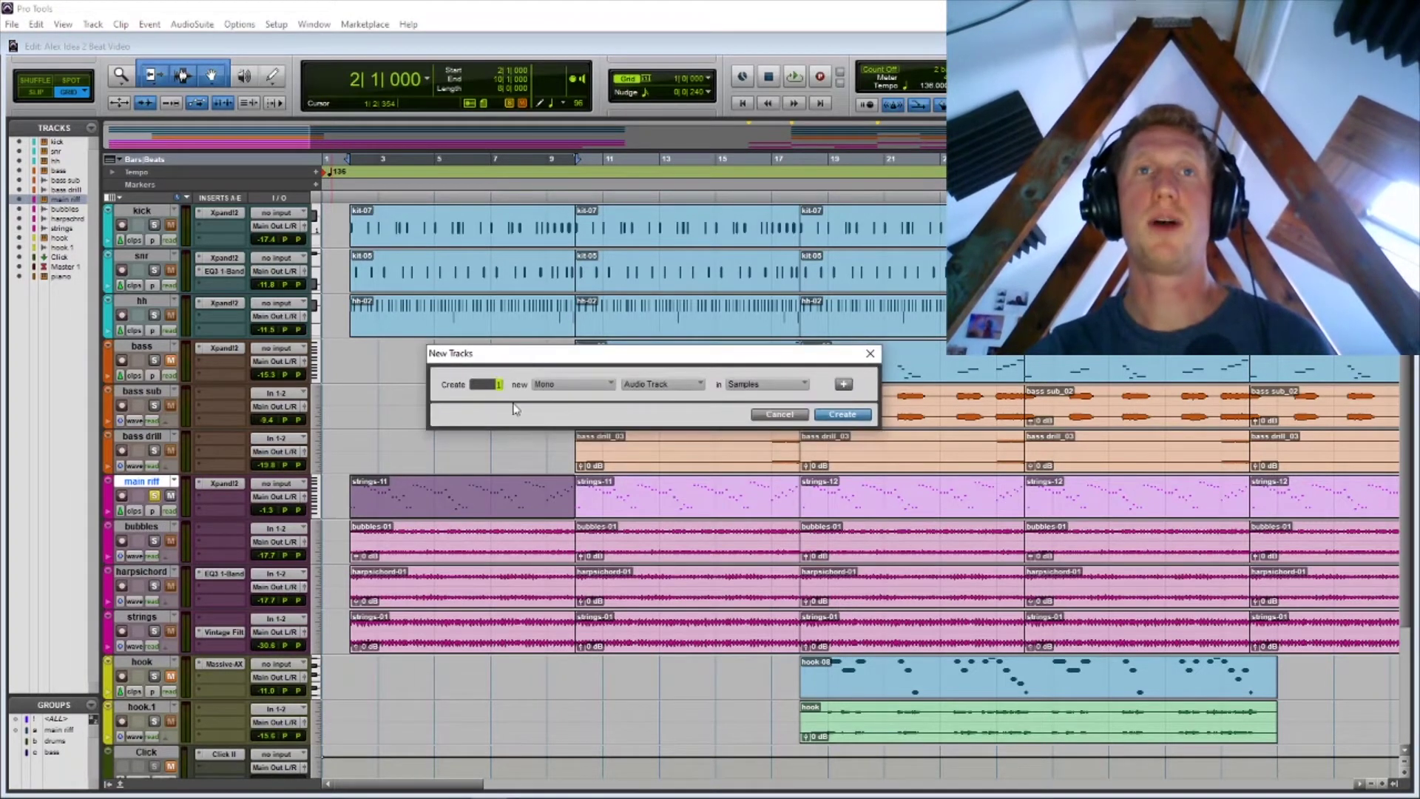
{"action": "left_click", "coordinate": [581, 392]}
{"action": "left_click", "coordinate": [592, 405]}
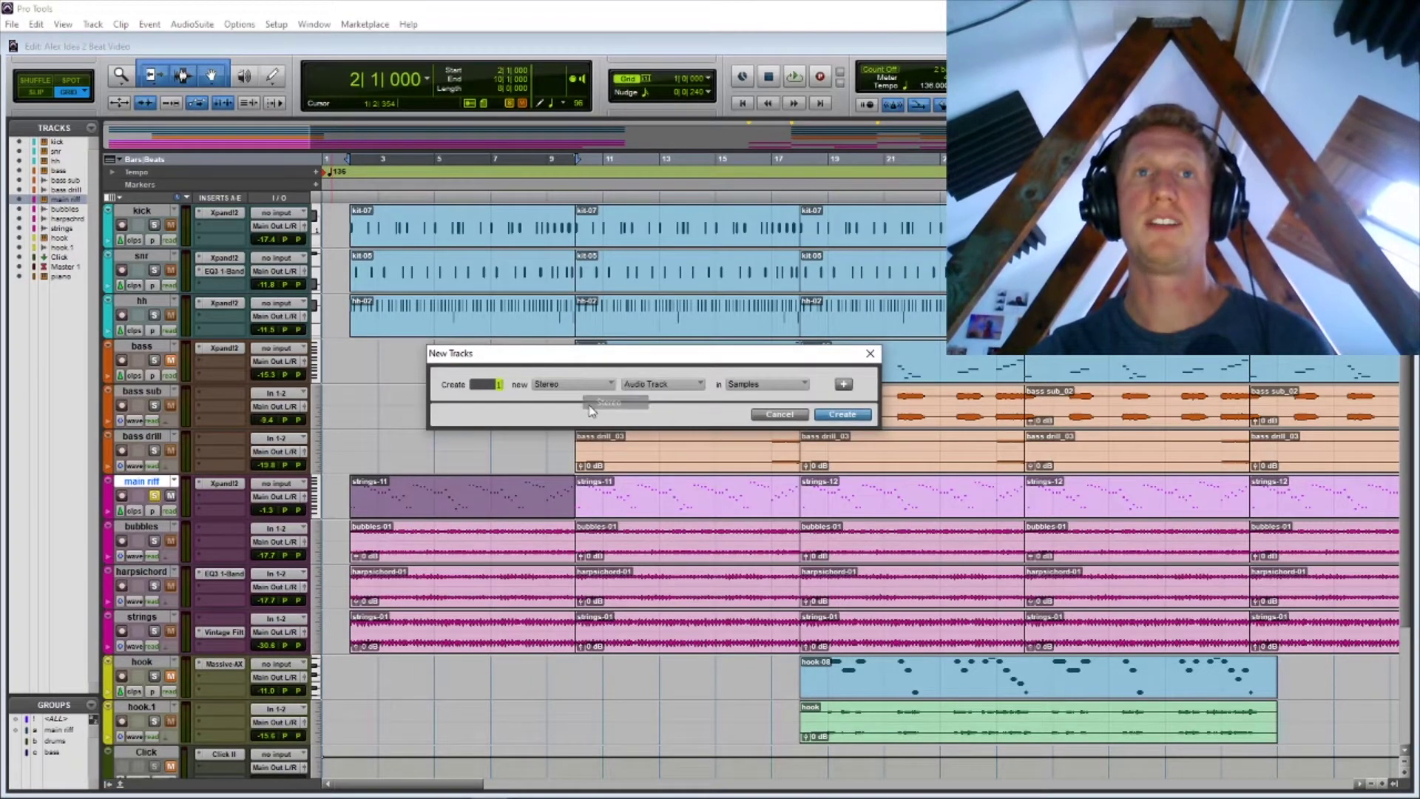
{"action": "left_click", "coordinate": [657, 386]}
{"action": "left_click", "coordinate": [696, 448]}
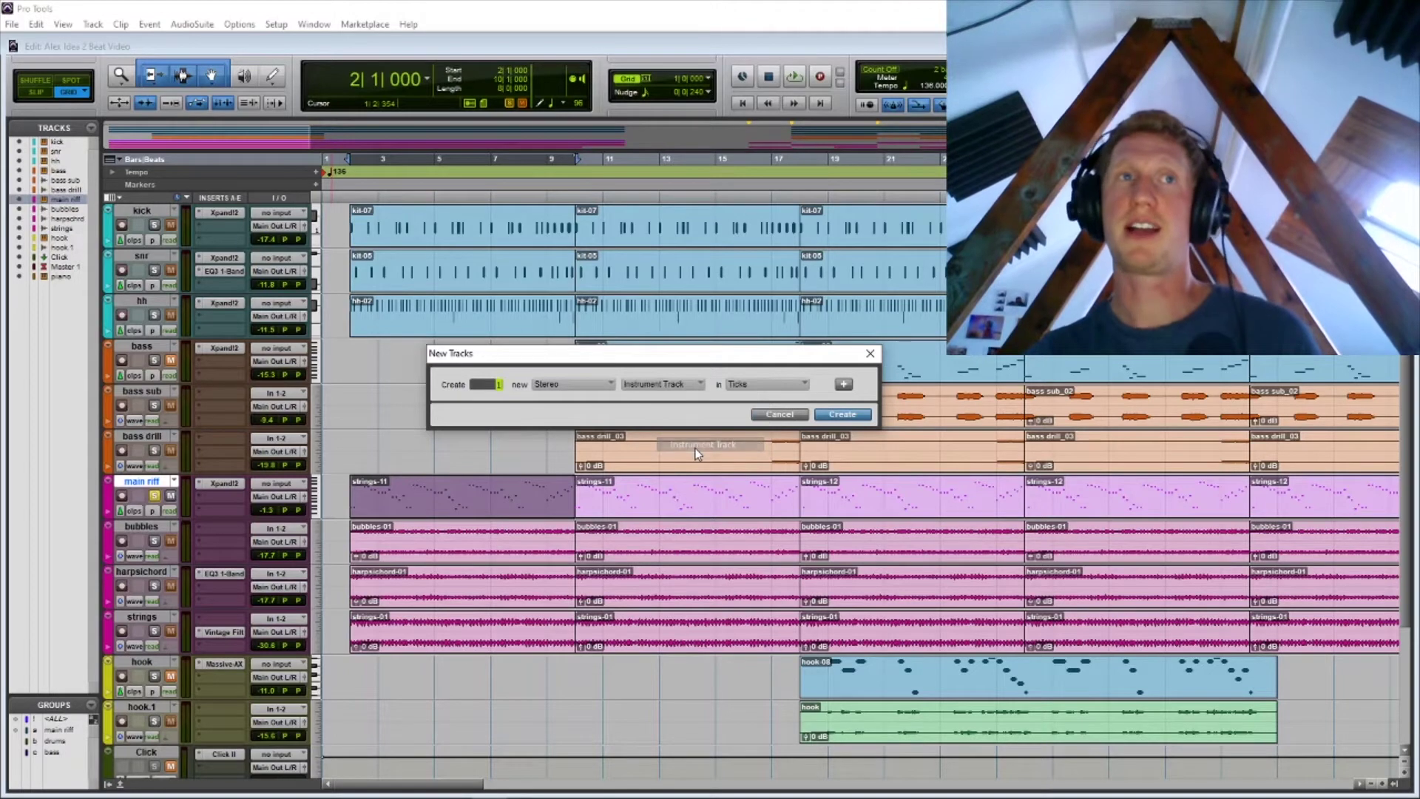
{"action": "left_click", "coordinate": [841, 415]}
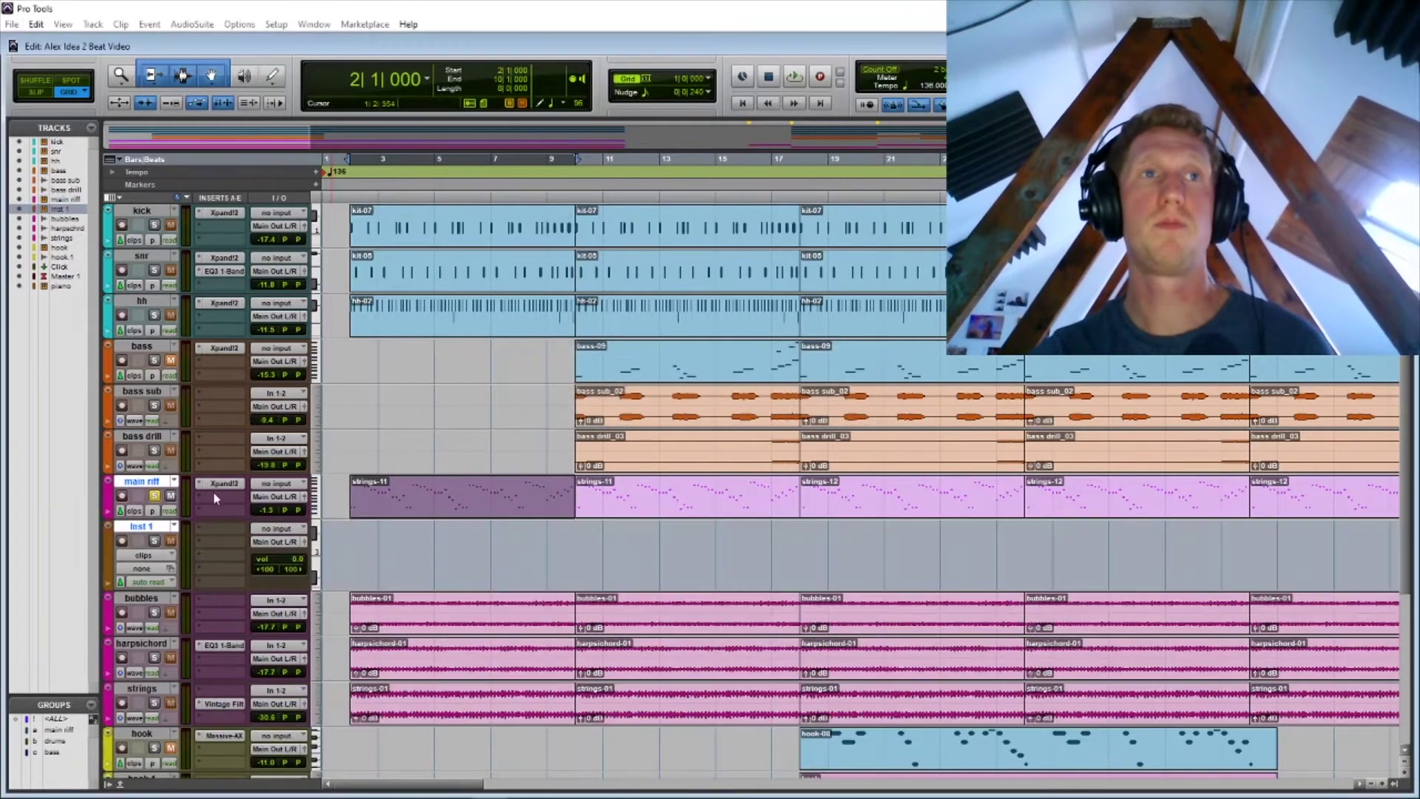
Step: Delete the empty instrument track below the main riff track
{"action": "left_click", "coordinate": [152, 527]}
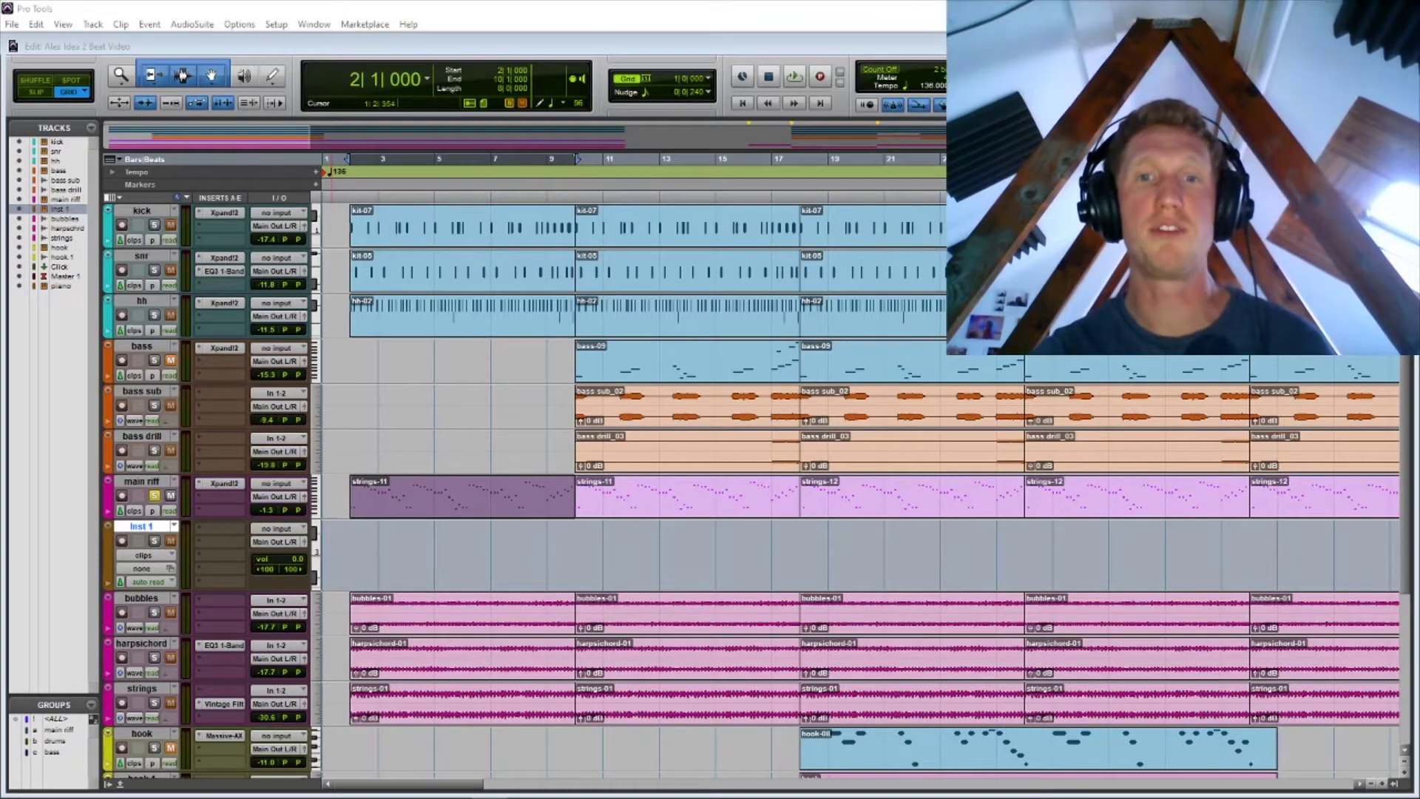
{"action": "right_click", "coordinate": [157, 526]}
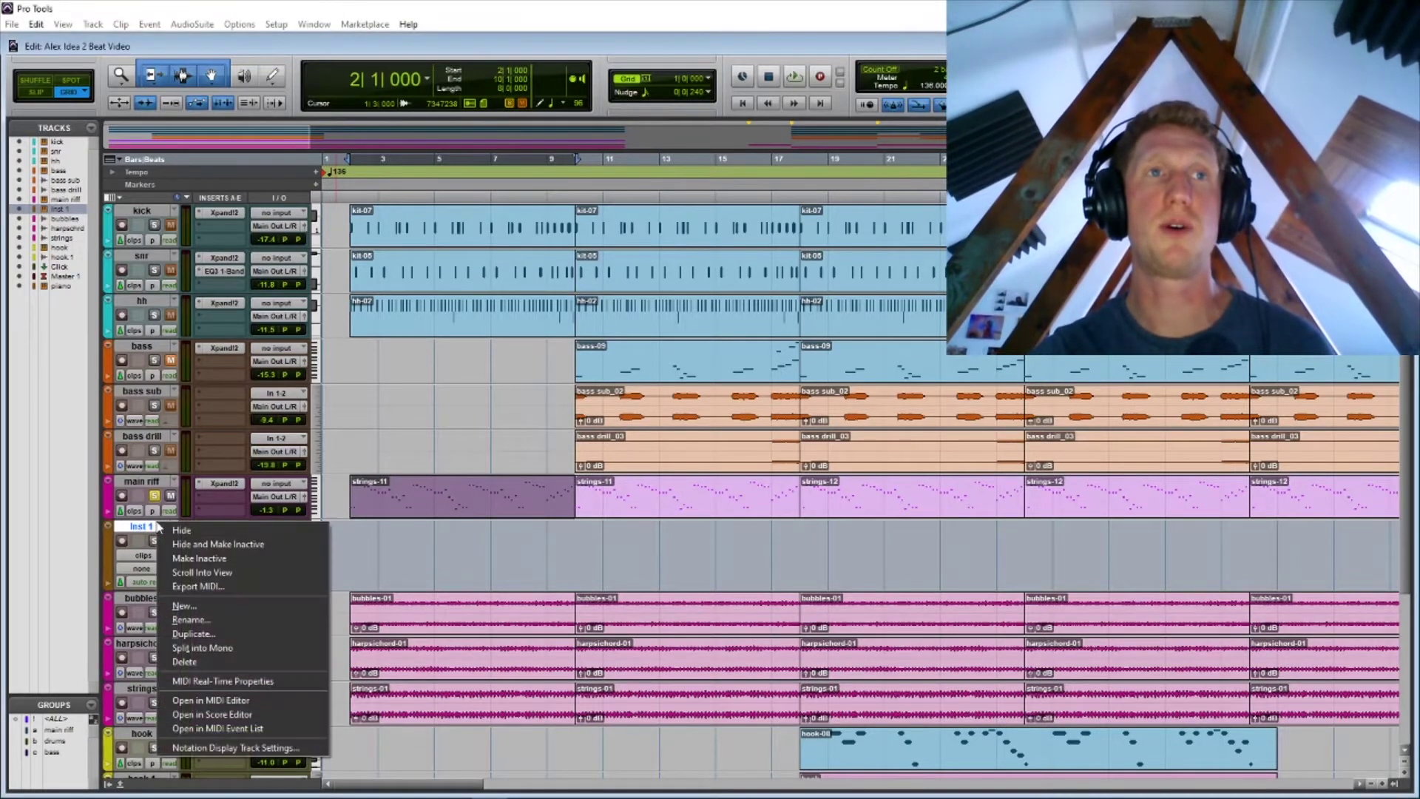
{"action": "left_click", "coordinate": [211, 660]}
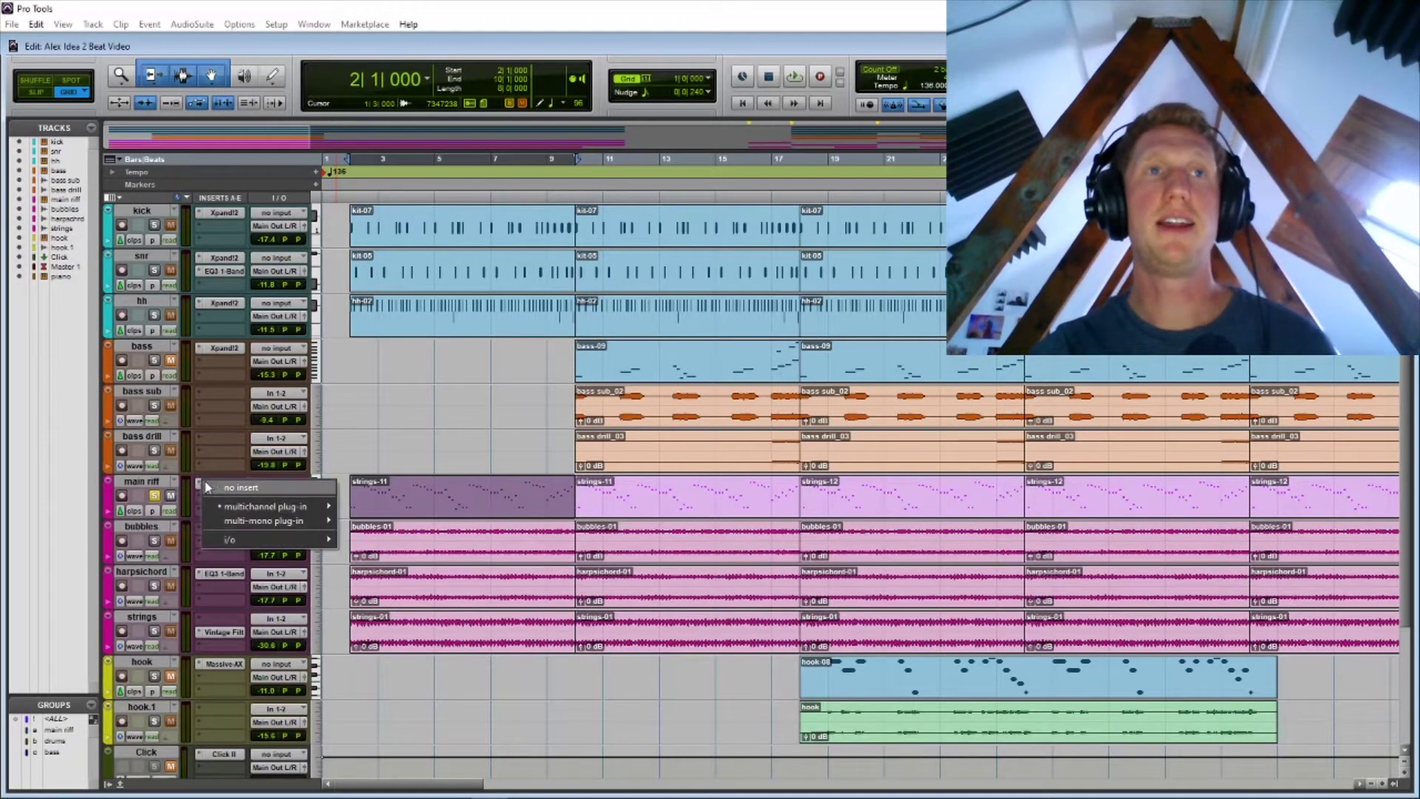
Step: Clear the main riff track's existing instrument insert and insert Xpand!2 (stereo) as a multichannel instrument plug-in
{"action": "left_click", "coordinate": [151, 485]}
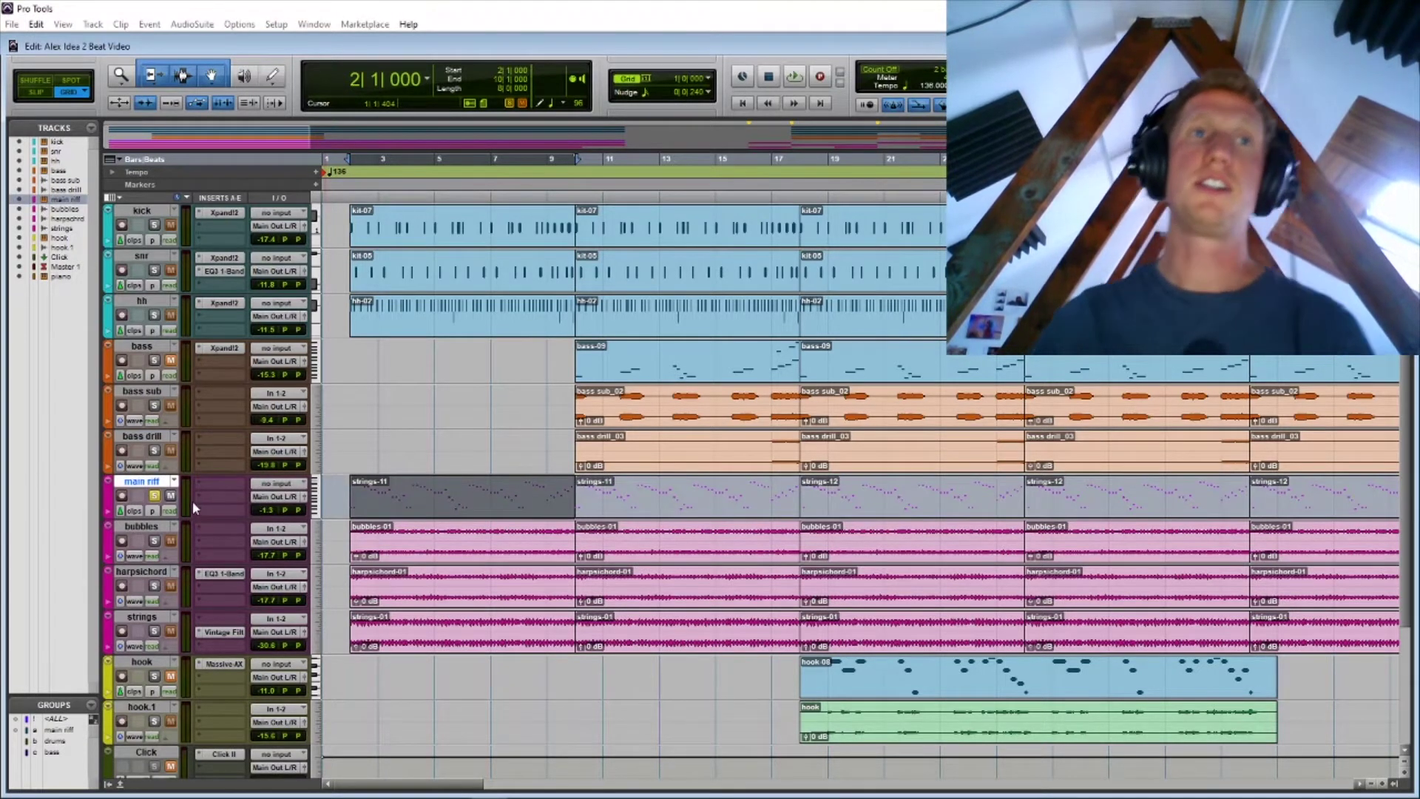
{"action": "left_click", "coordinate": [224, 480]}
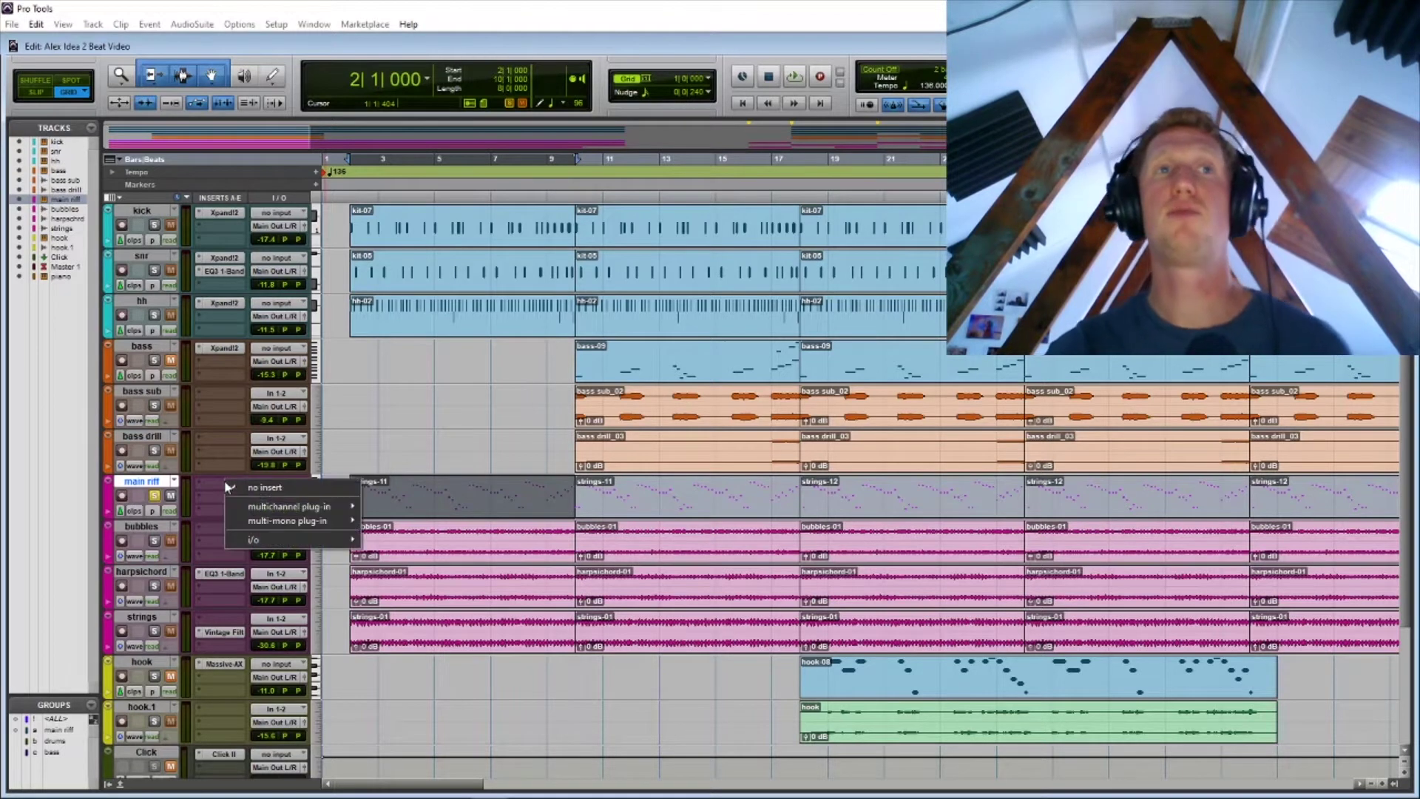
{"action": "mouse_move", "coordinate": [237, 505]}
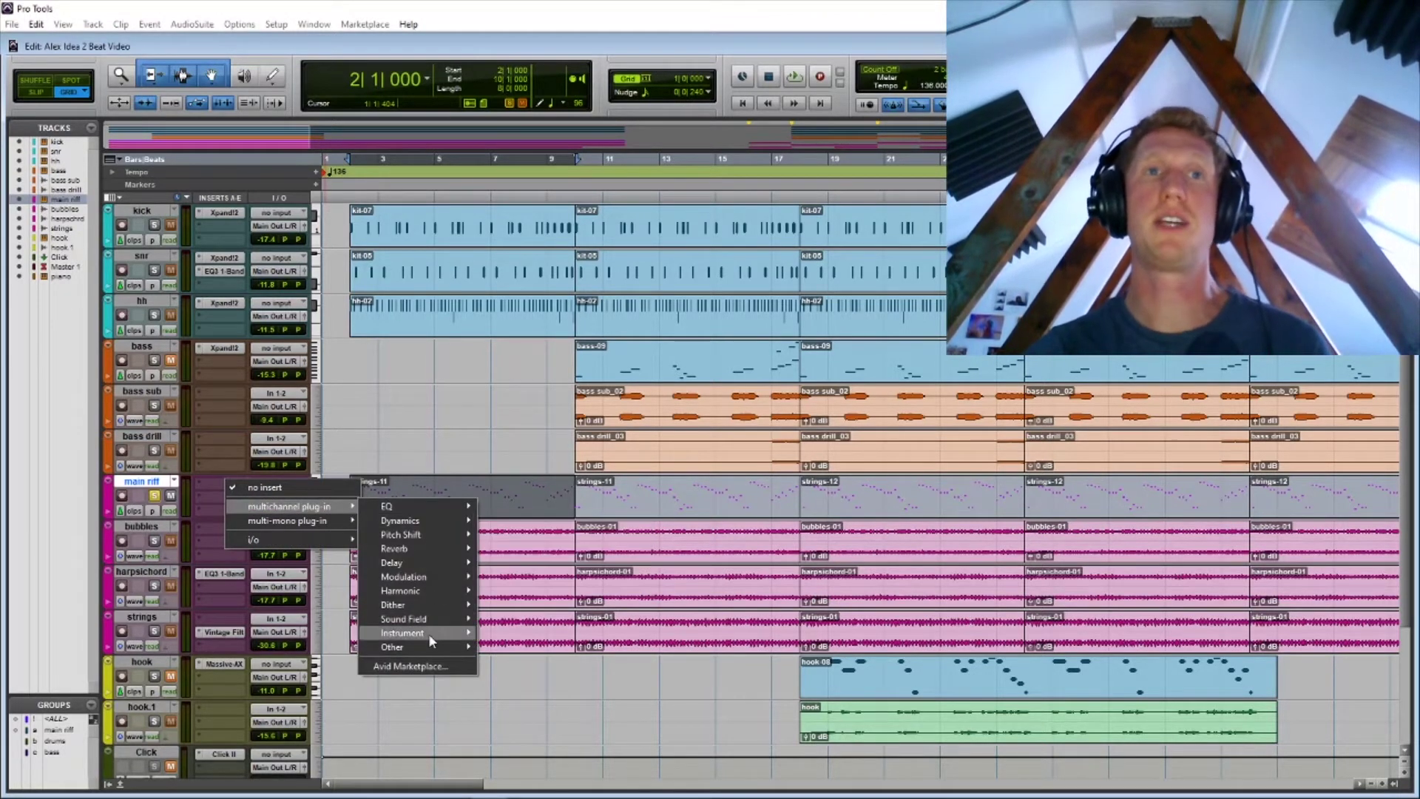
{"action": "mouse_move", "coordinate": [430, 638]}
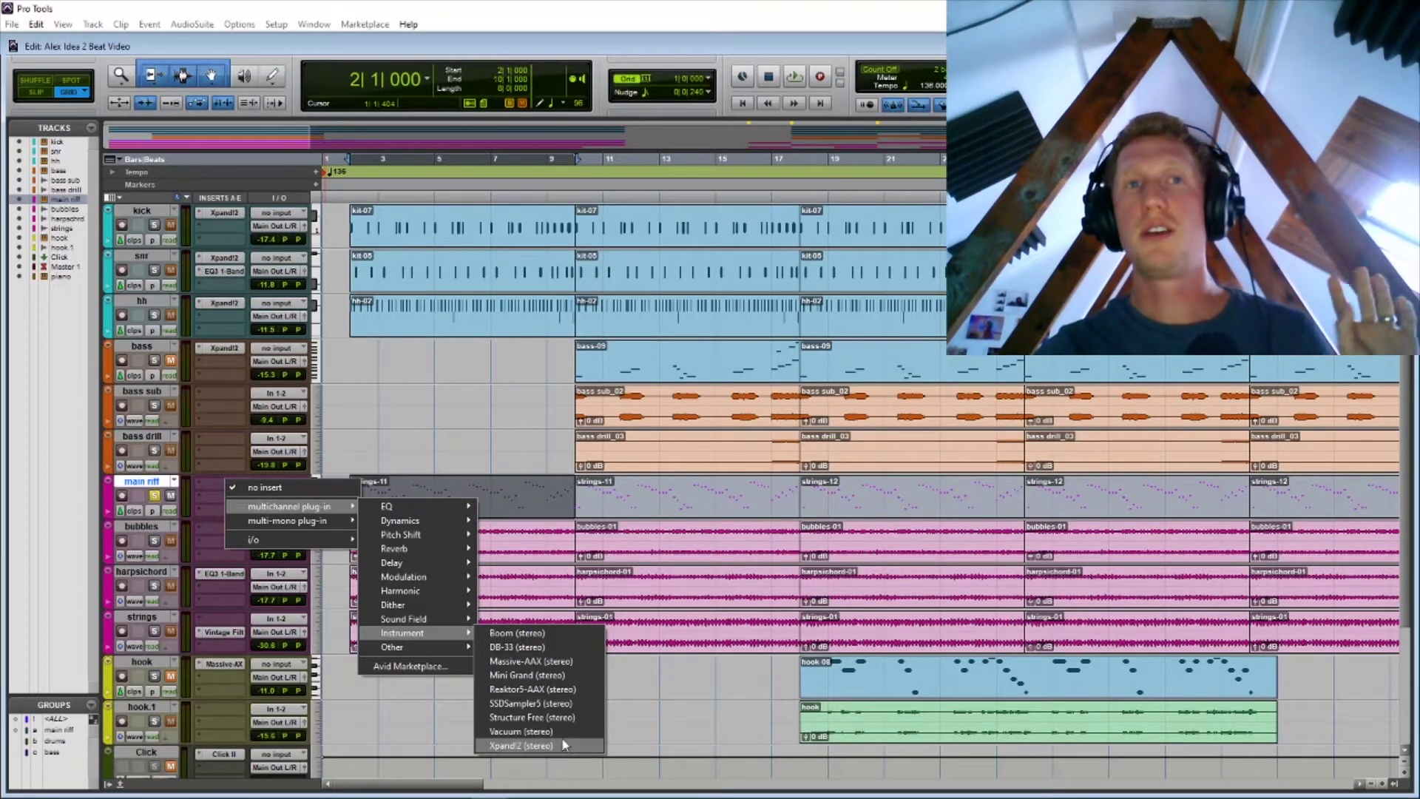
{"action": "left_click", "coordinate": [556, 744]}
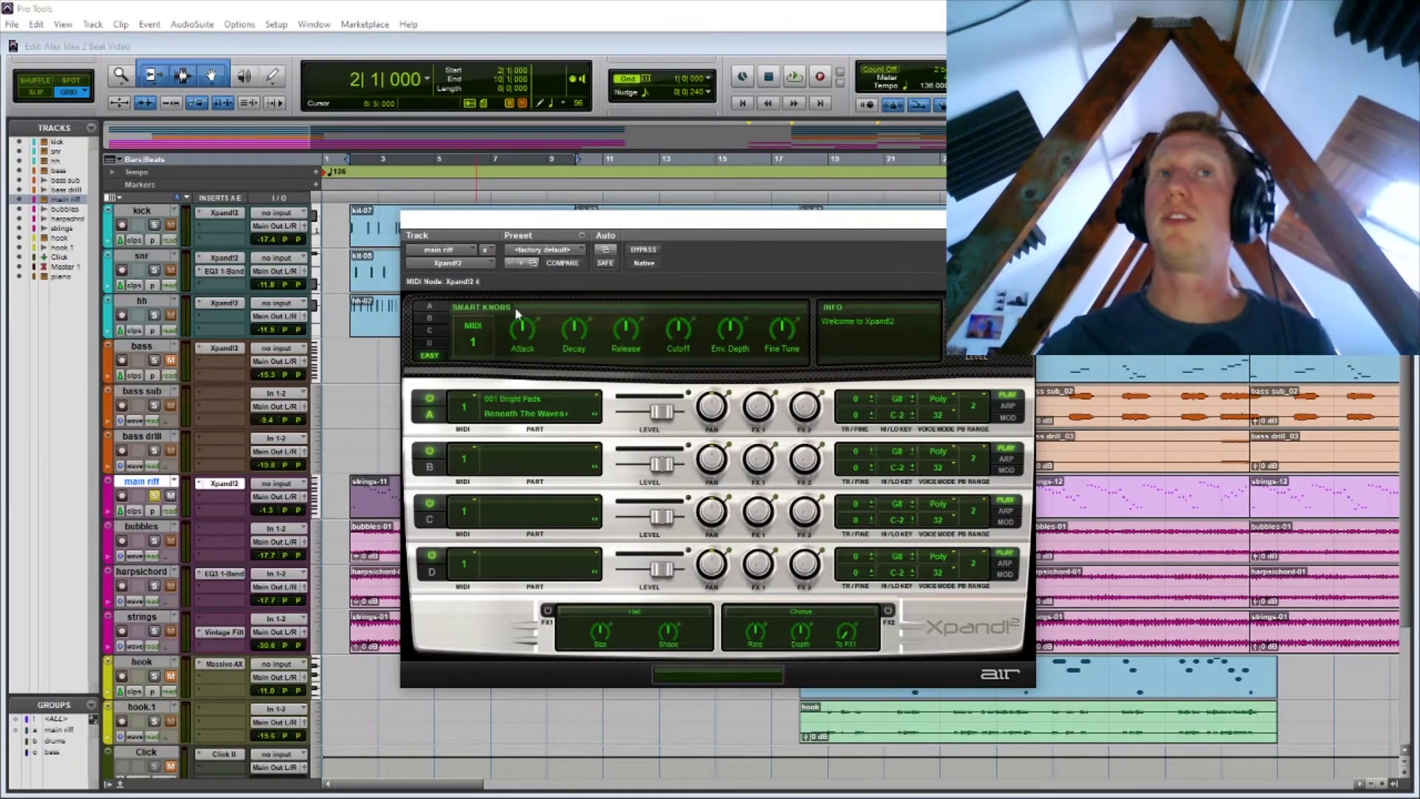
Step: Load the +10 Pizzicato Hall preset from the 16 Strings category in Xpand!2 and close the plug-in window
{"action": "left_click", "coordinate": [542, 250]}
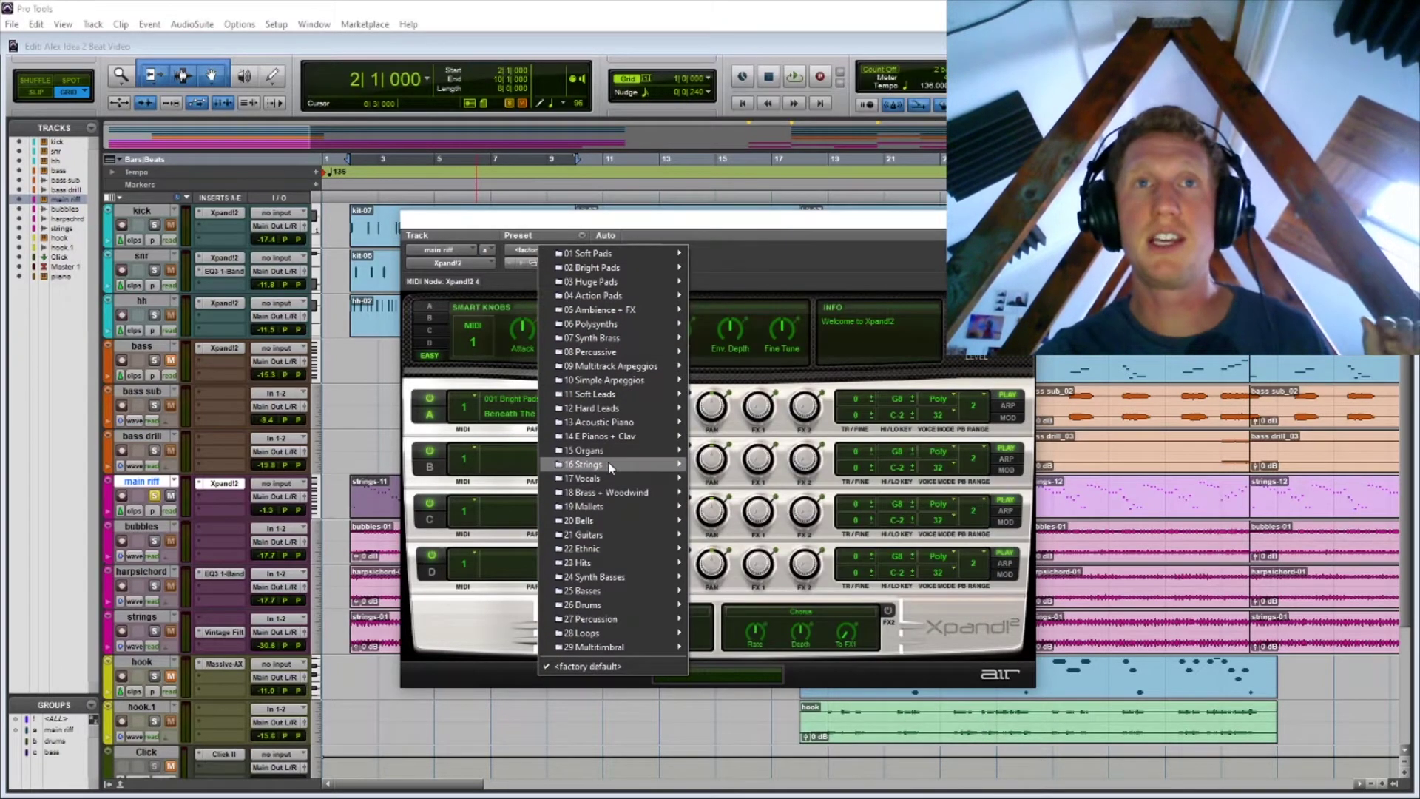
{"action": "mouse_move", "coordinate": [584, 463]}
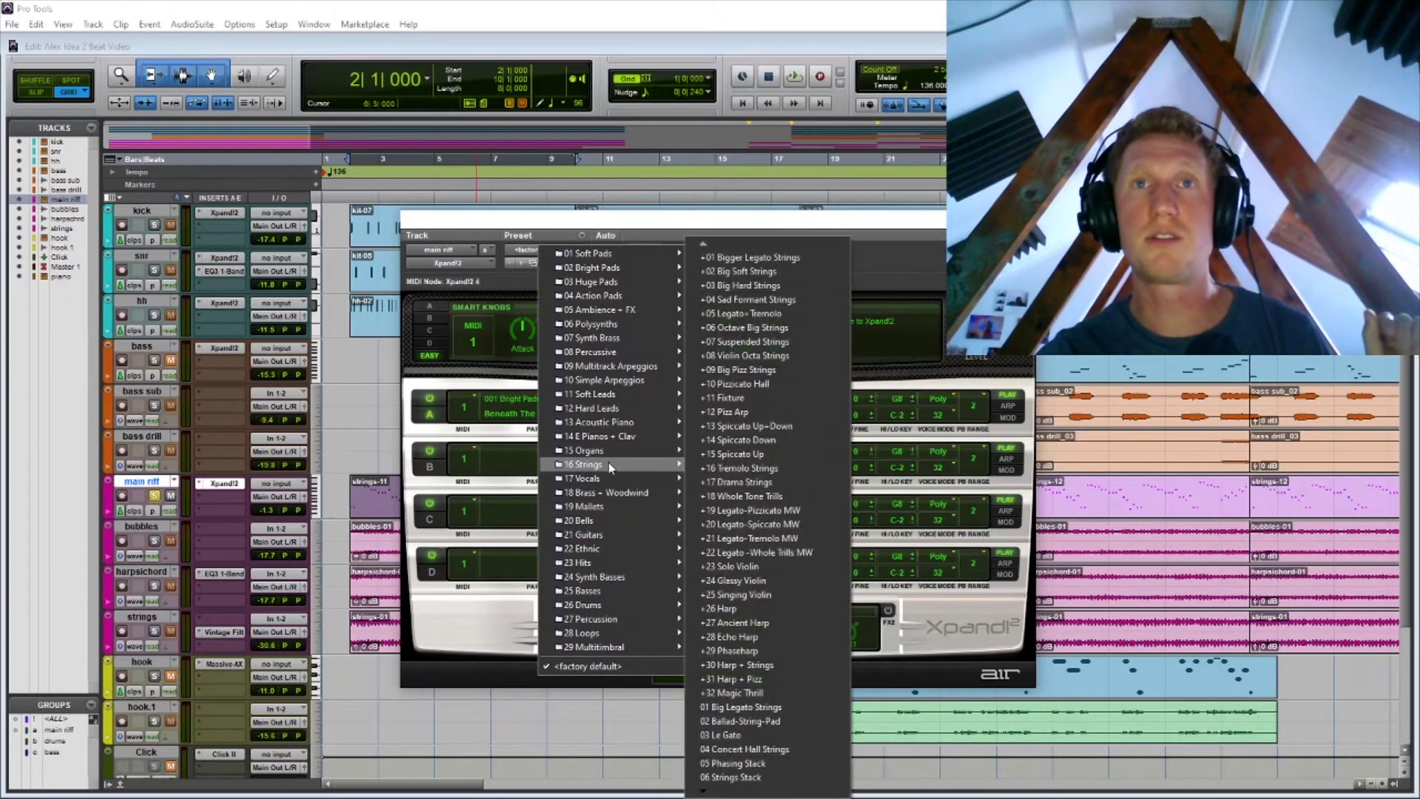
{"action": "left_click", "coordinate": [752, 382]}
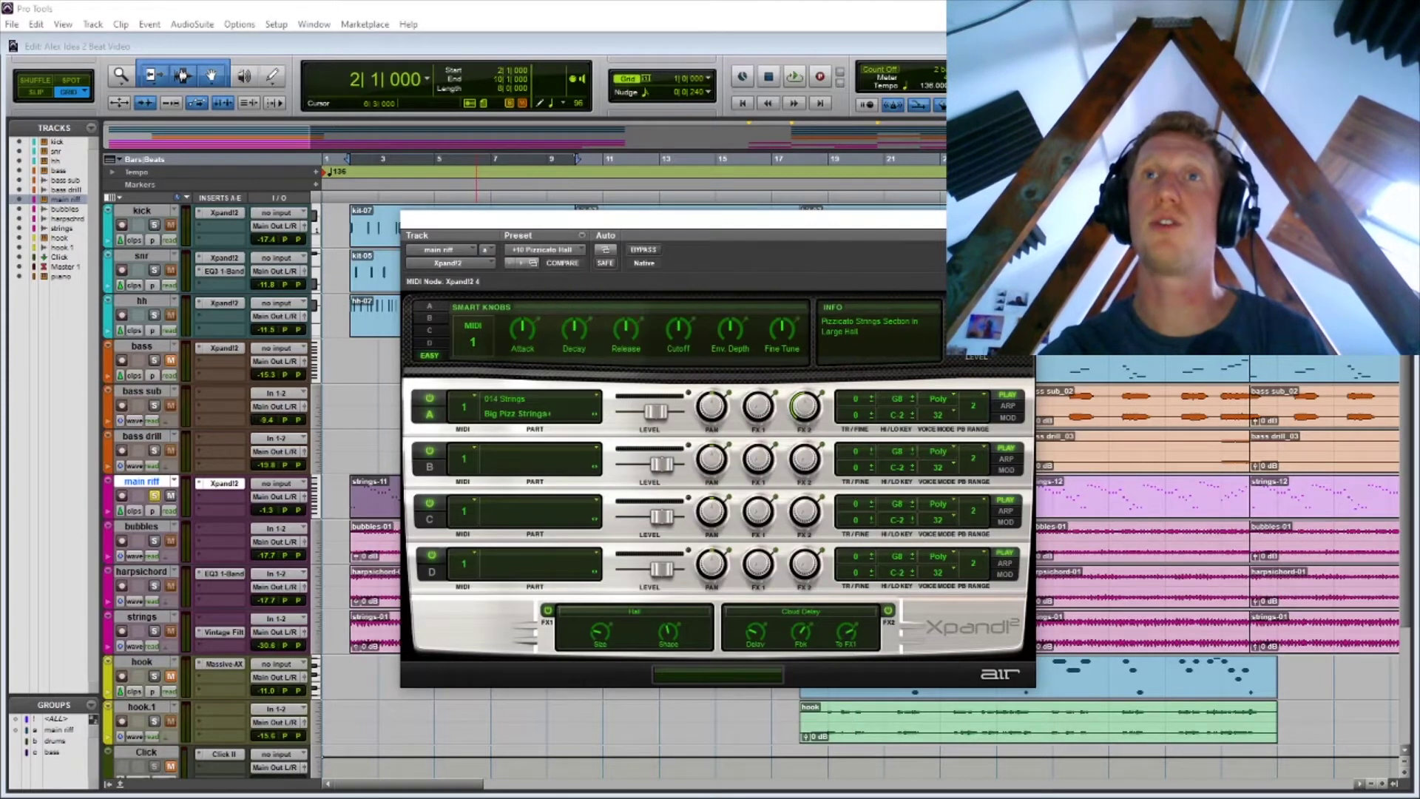
{"action": "left_click", "coordinate": [224, 483]}
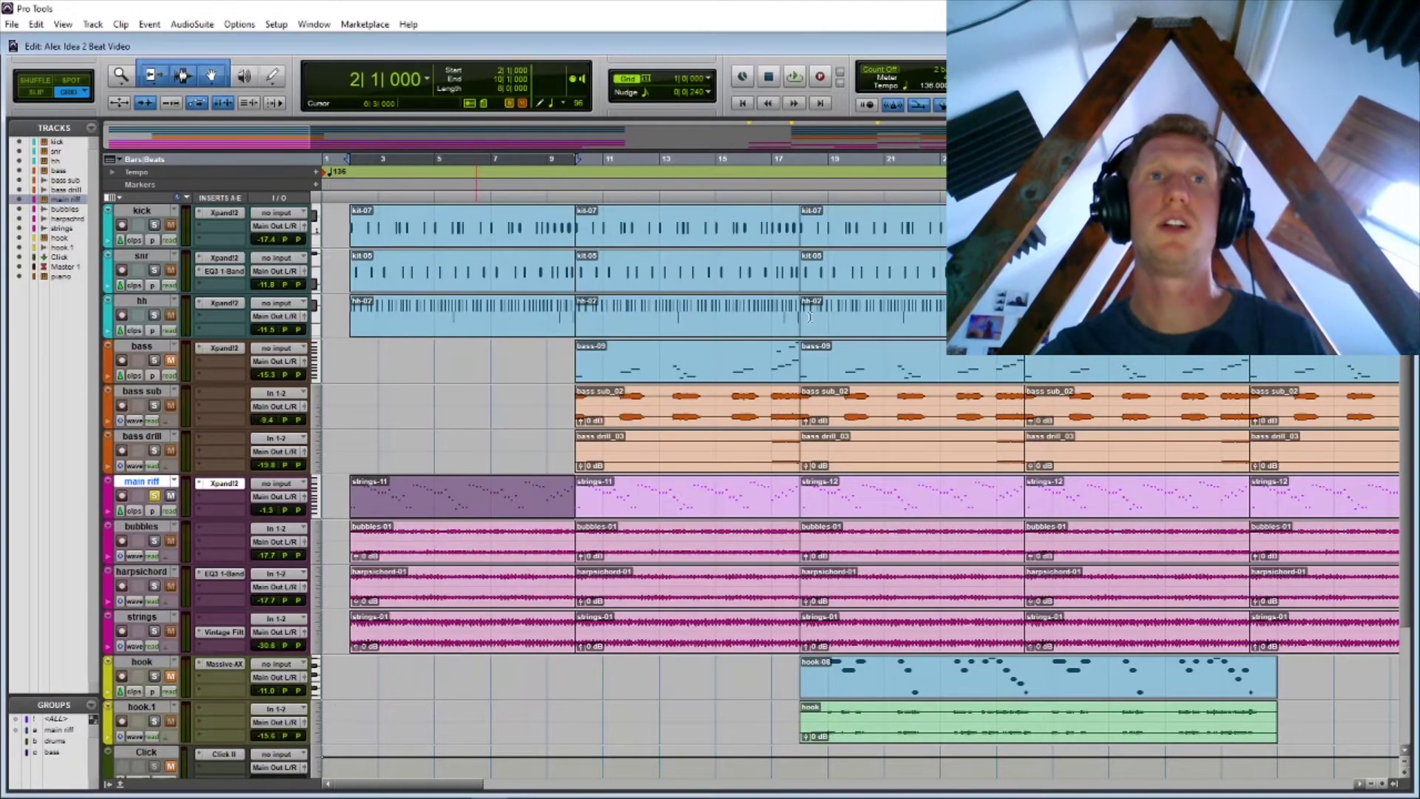
Step: Record-enable the main riff track and examine its notes in the MIDI Editor, placing the cursor just before bar 2
{"action": "left_click", "coordinate": [123, 496]}
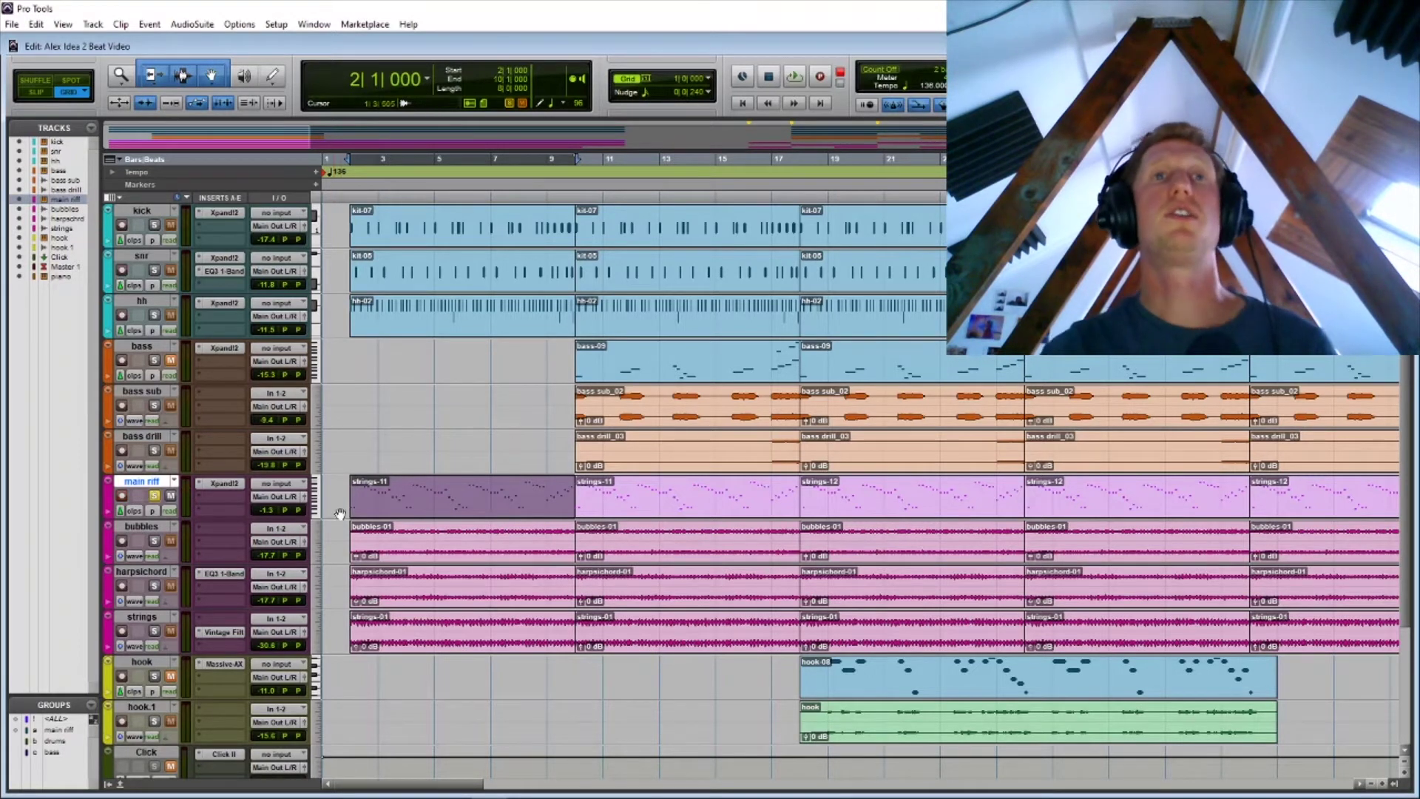
{"action": "left_click", "coordinate": [385, 511]}
{"action": "double_click", "coordinate": [385, 510]}
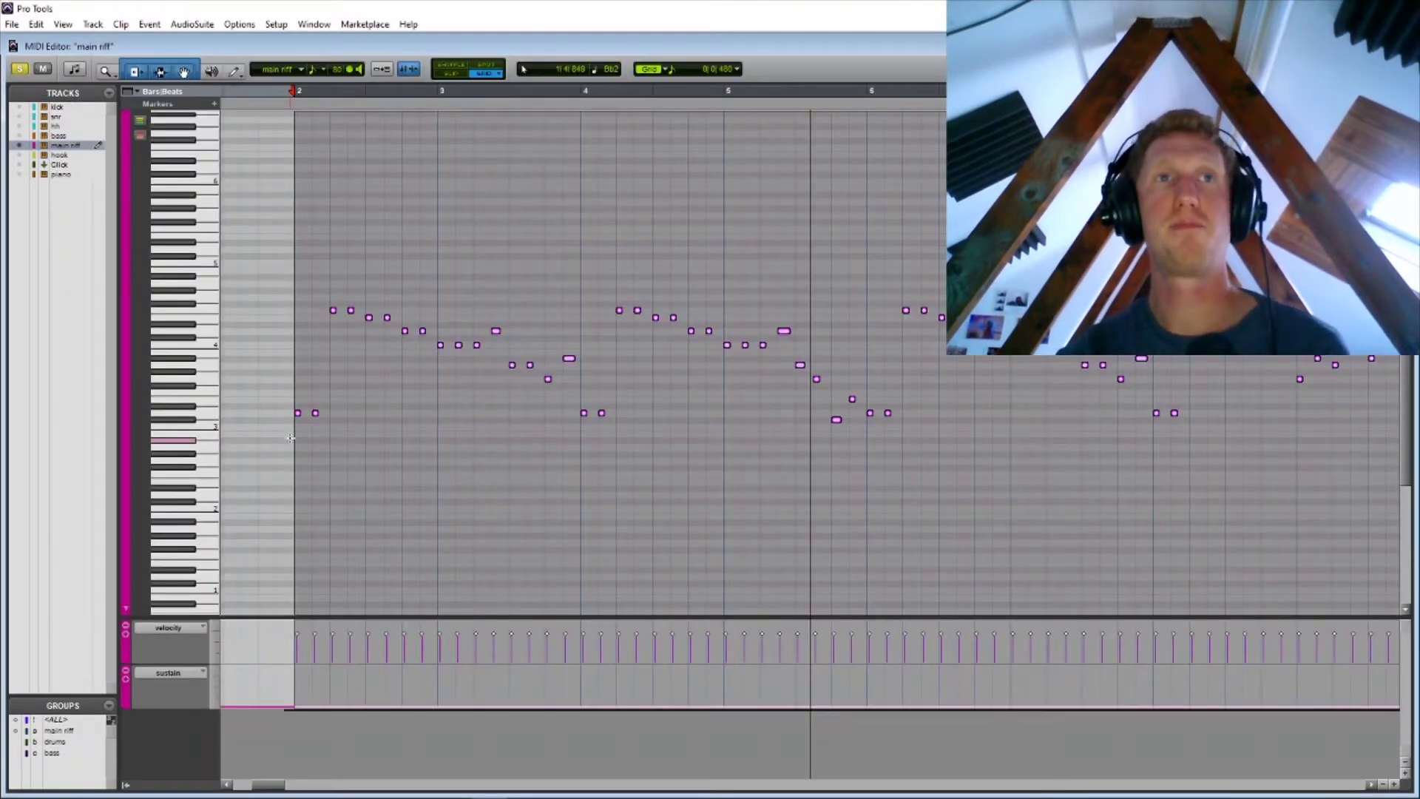
{"action": "left_click", "coordinate": [291, 441]}
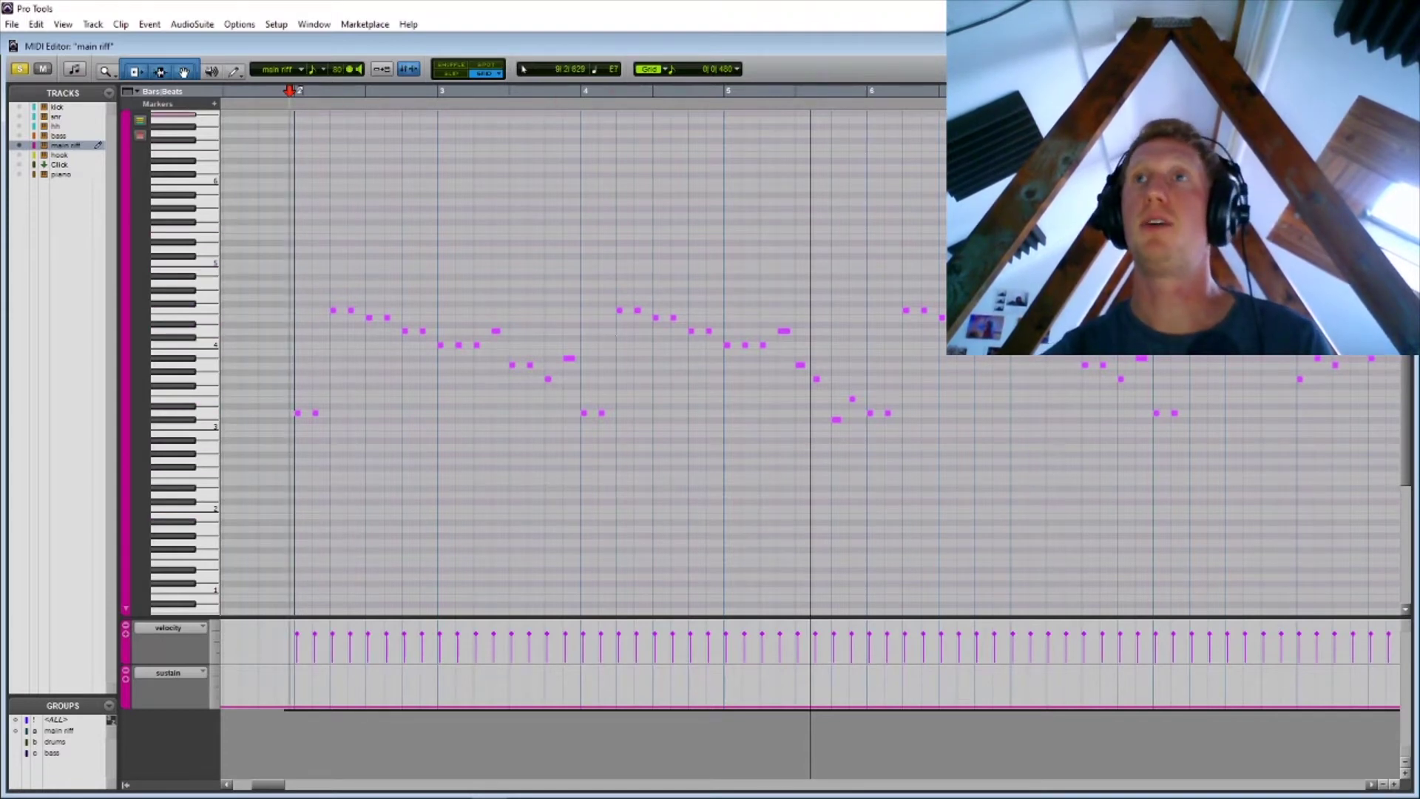
{"action": "left_click", "coordinate": [1401, 45]}
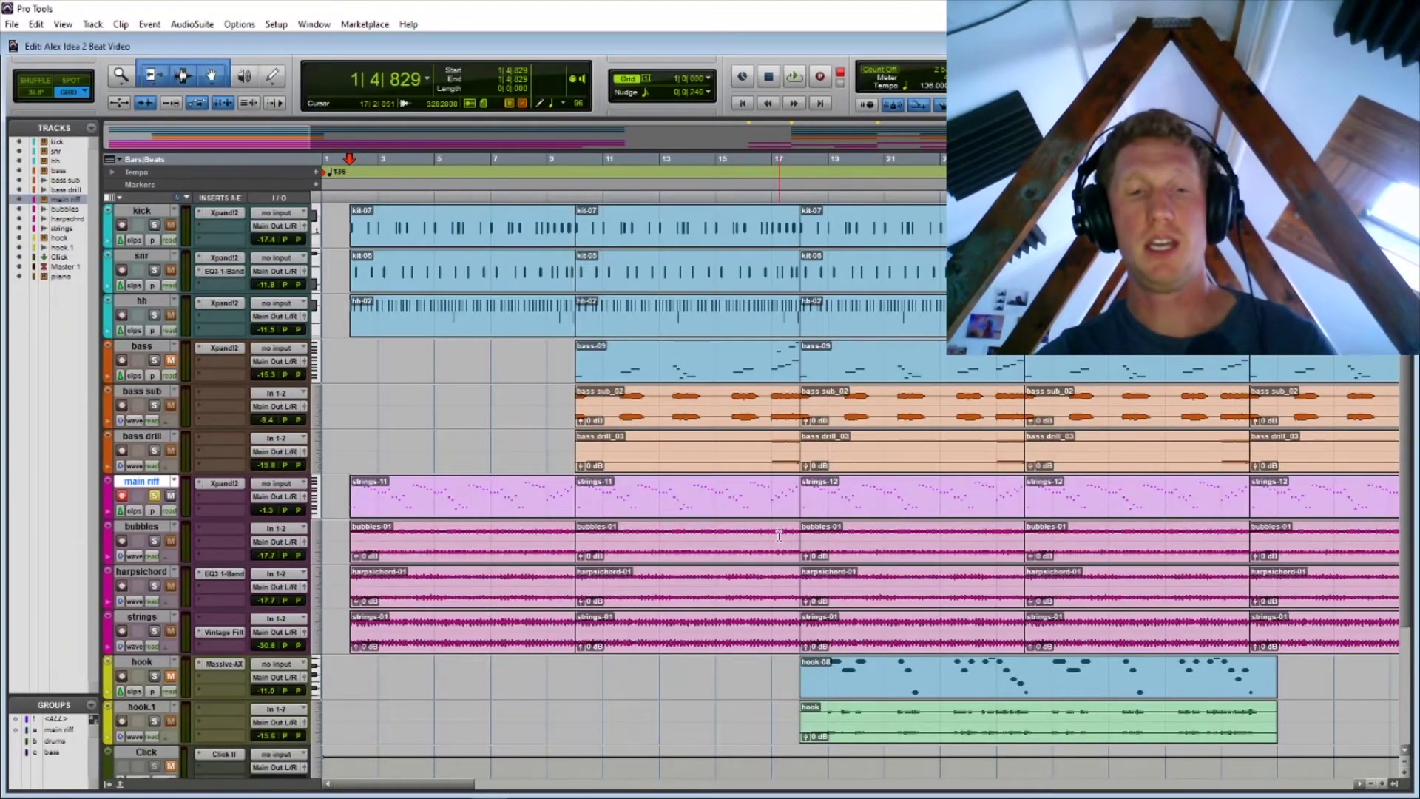
Step: Play the click from bar 104 in the empty space after the main riff clips
{"action": "key", "text": "ctrl+bracketleft"}
{"action": "left_click", "coordinate": [1043, 491]}
{"action": "key", "text": "space"}
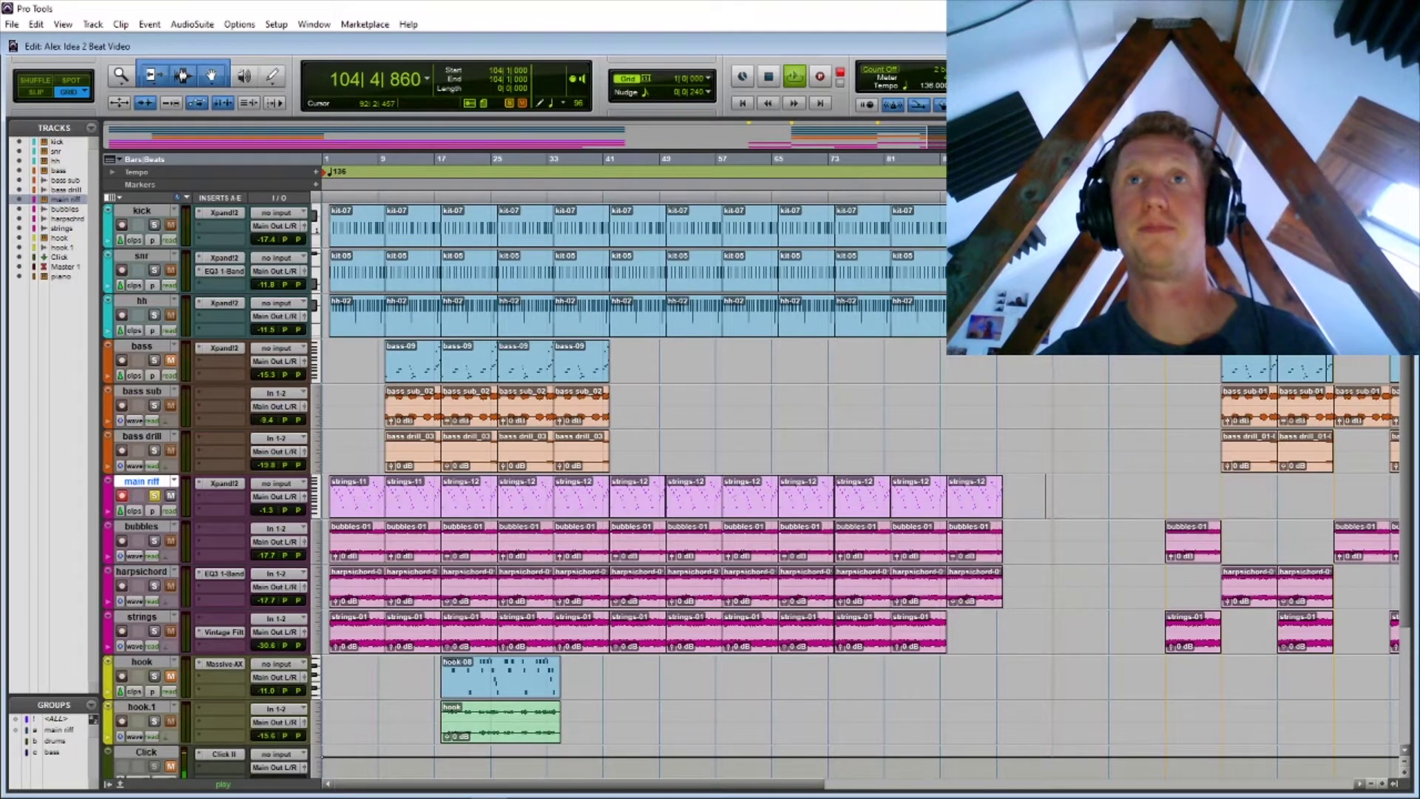
{"action": "key", "text": "space"}
{"action": "key", "text": "space"}
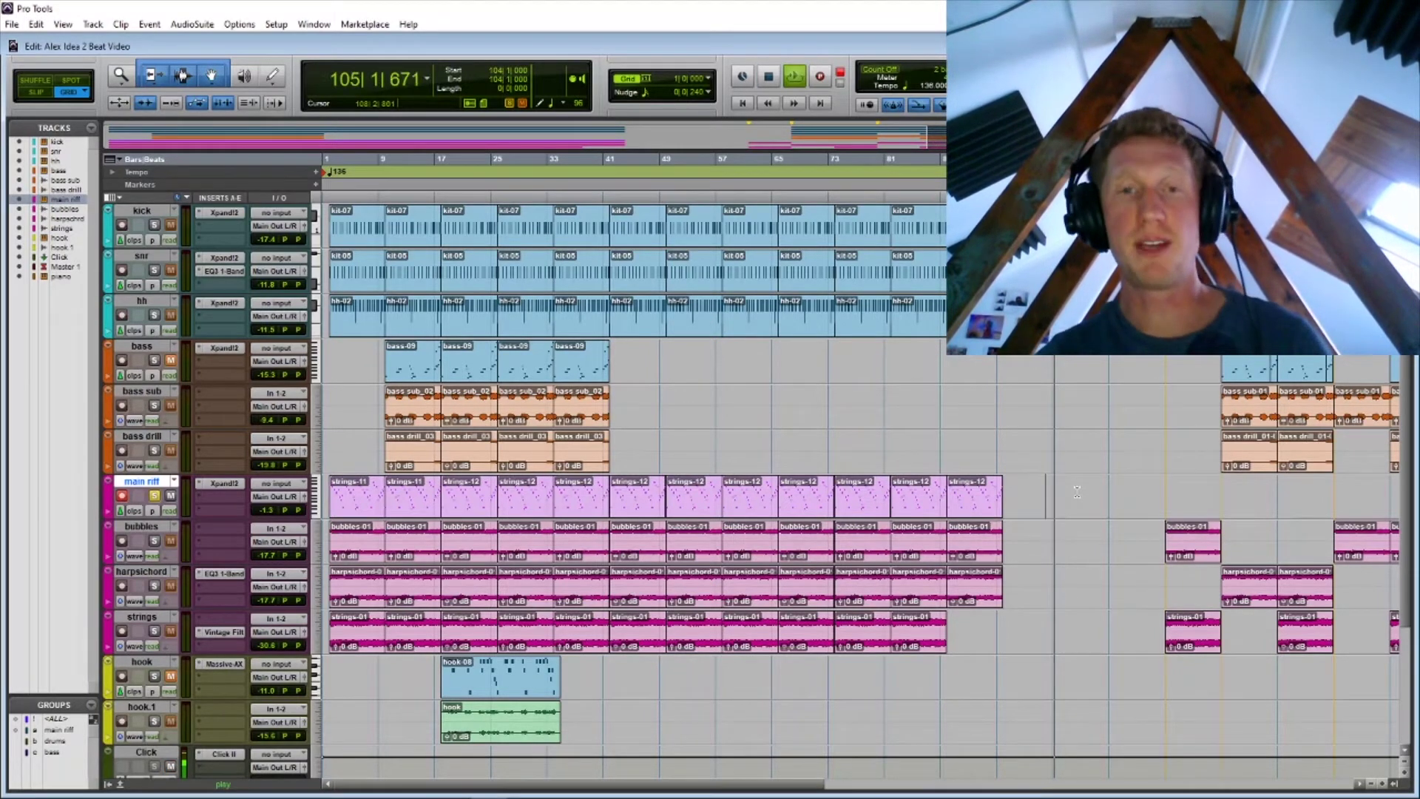
{"action": "key", "text": "space"}
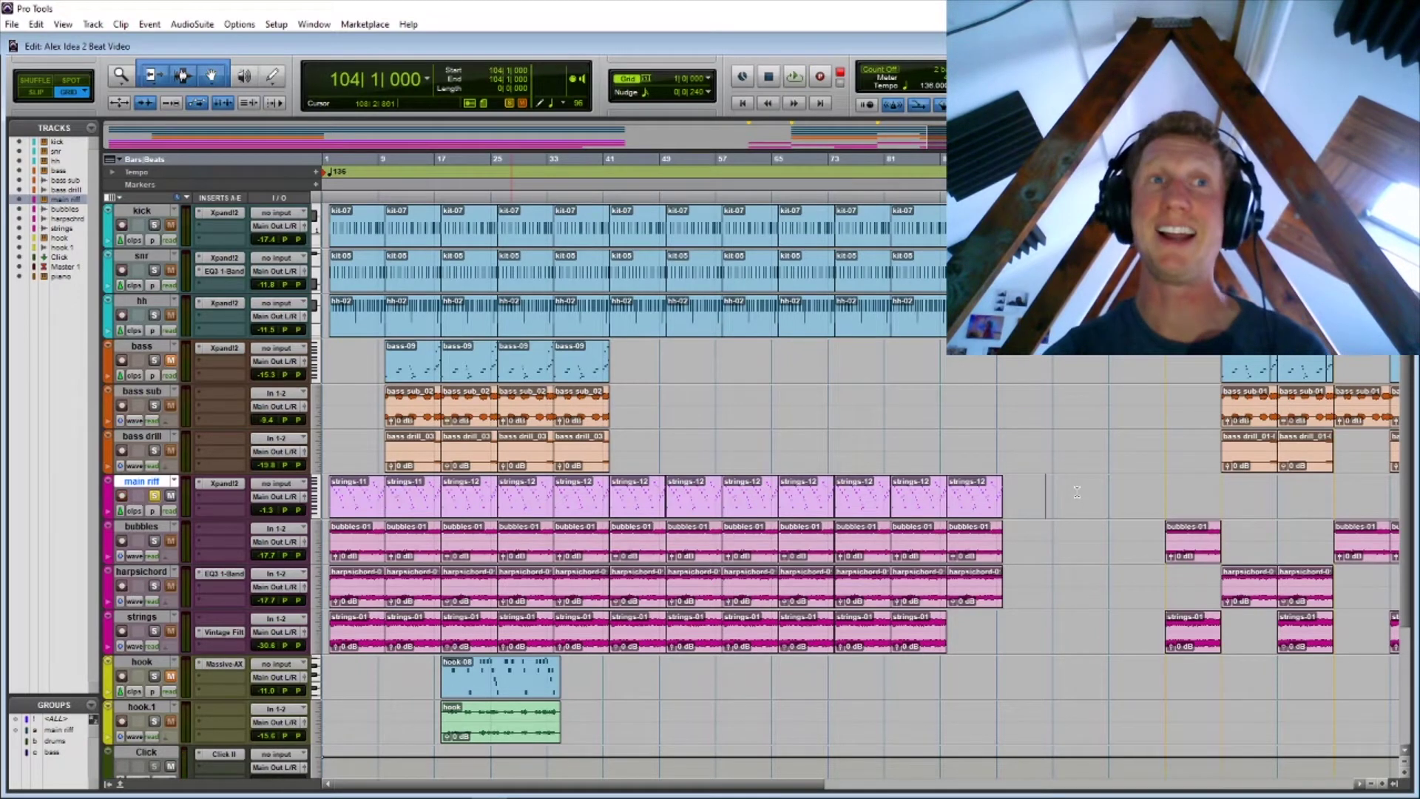
Step: Select the Click track, audition it from bar 100, and record a MIDI take of the riff on the main riff track from there
{"action": "left_click", "coordinate": [1031, 492]}
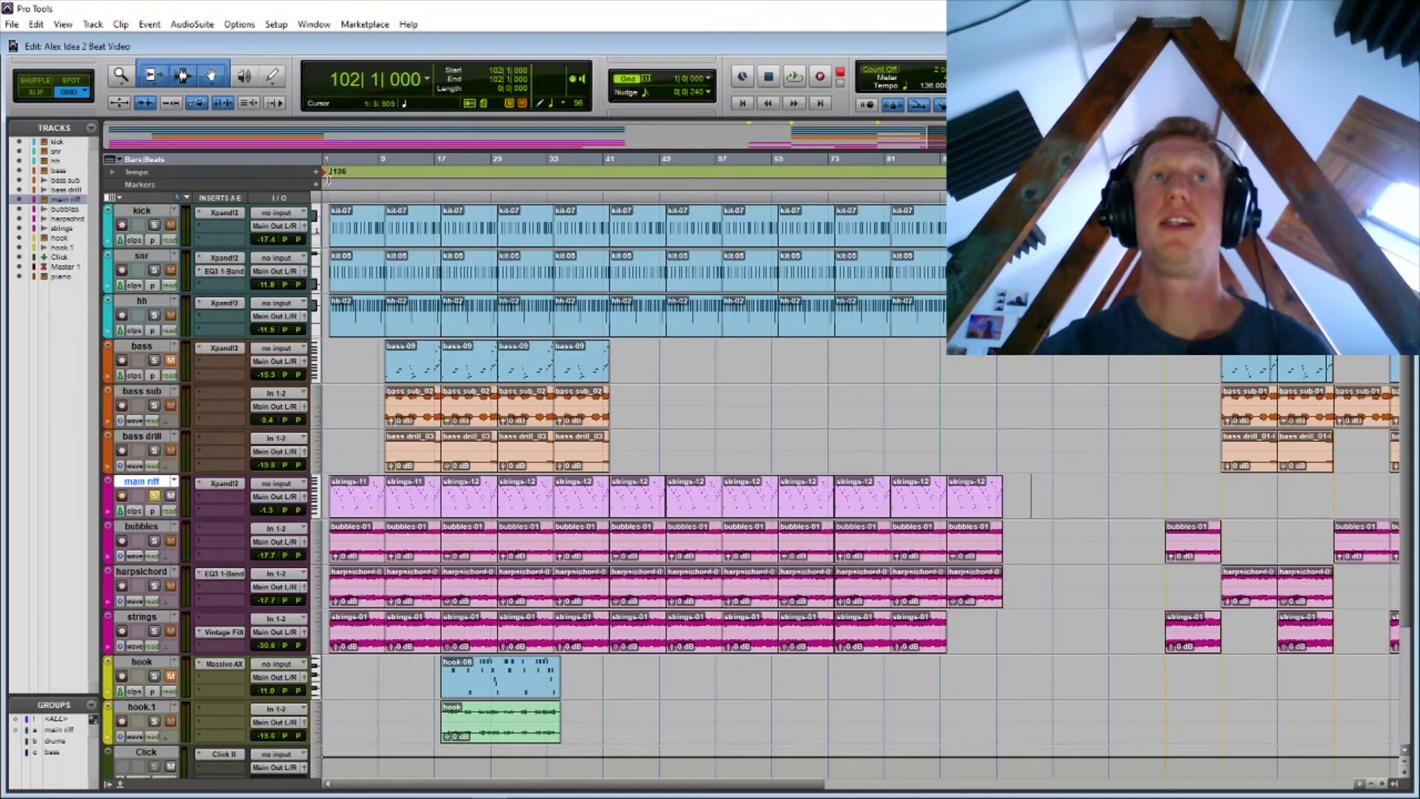
{"action": "left_click", "coordinate": [1018, 496]}
{"action": "left_click", "coordinate": [150, 754]}
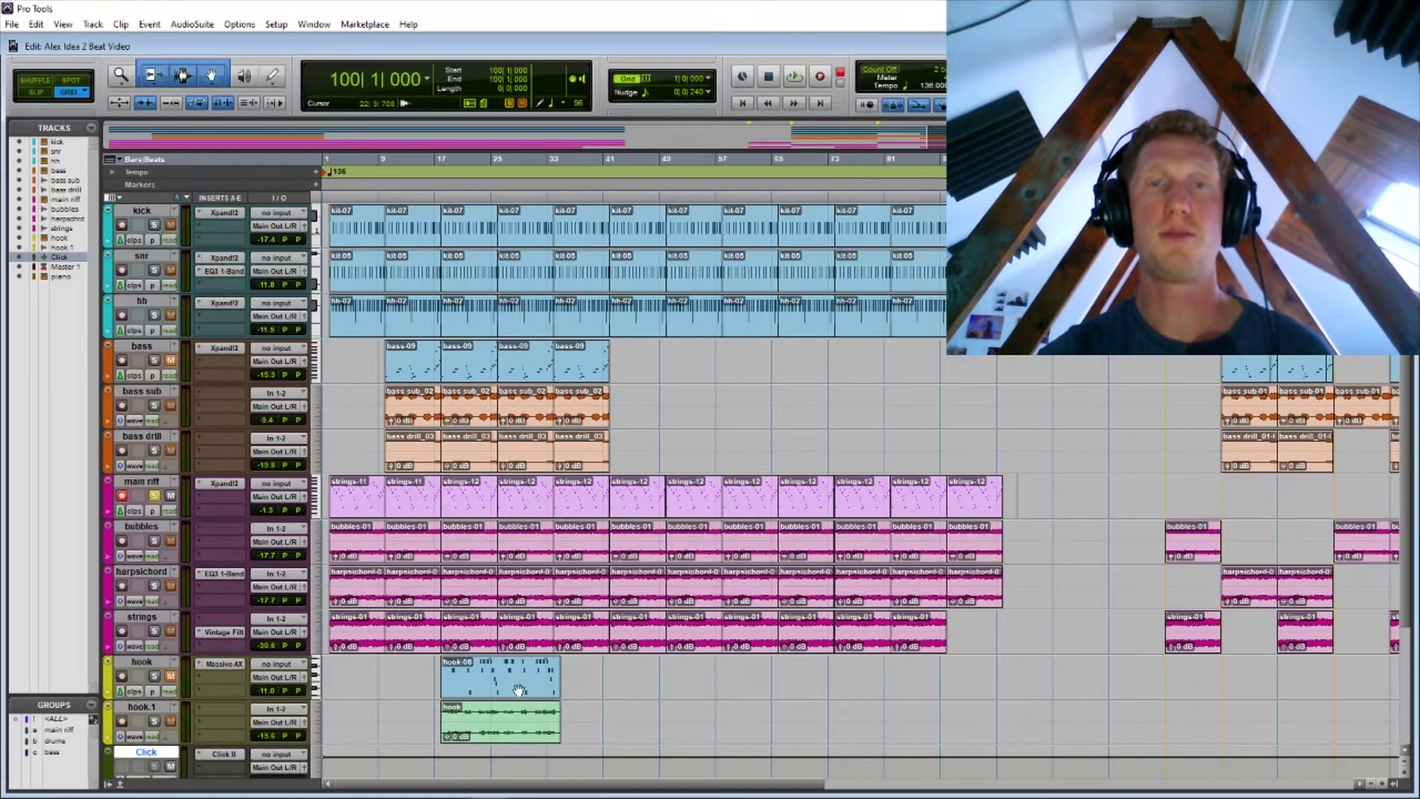
{"action": "key", "text": "space"}
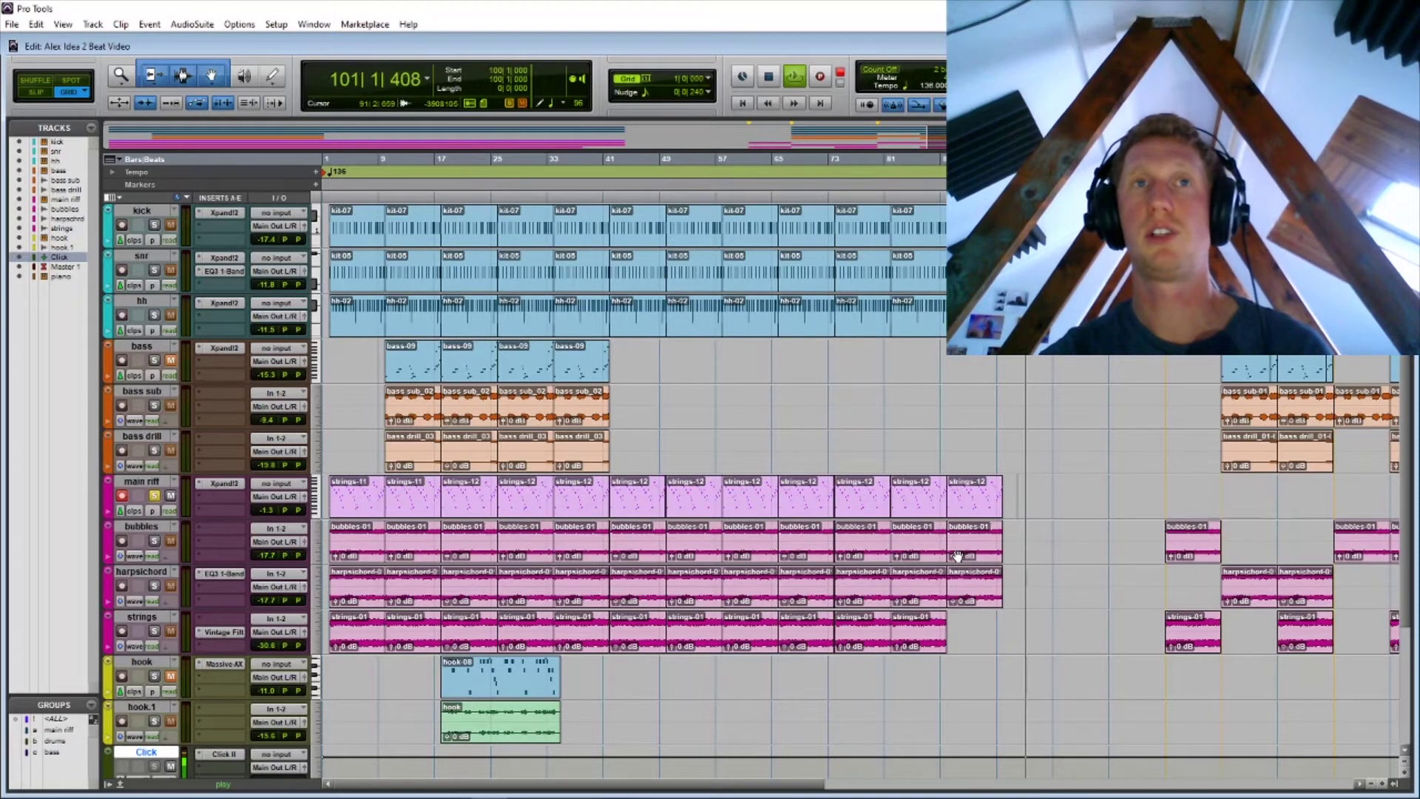
{"action": "key", "text": "space"}
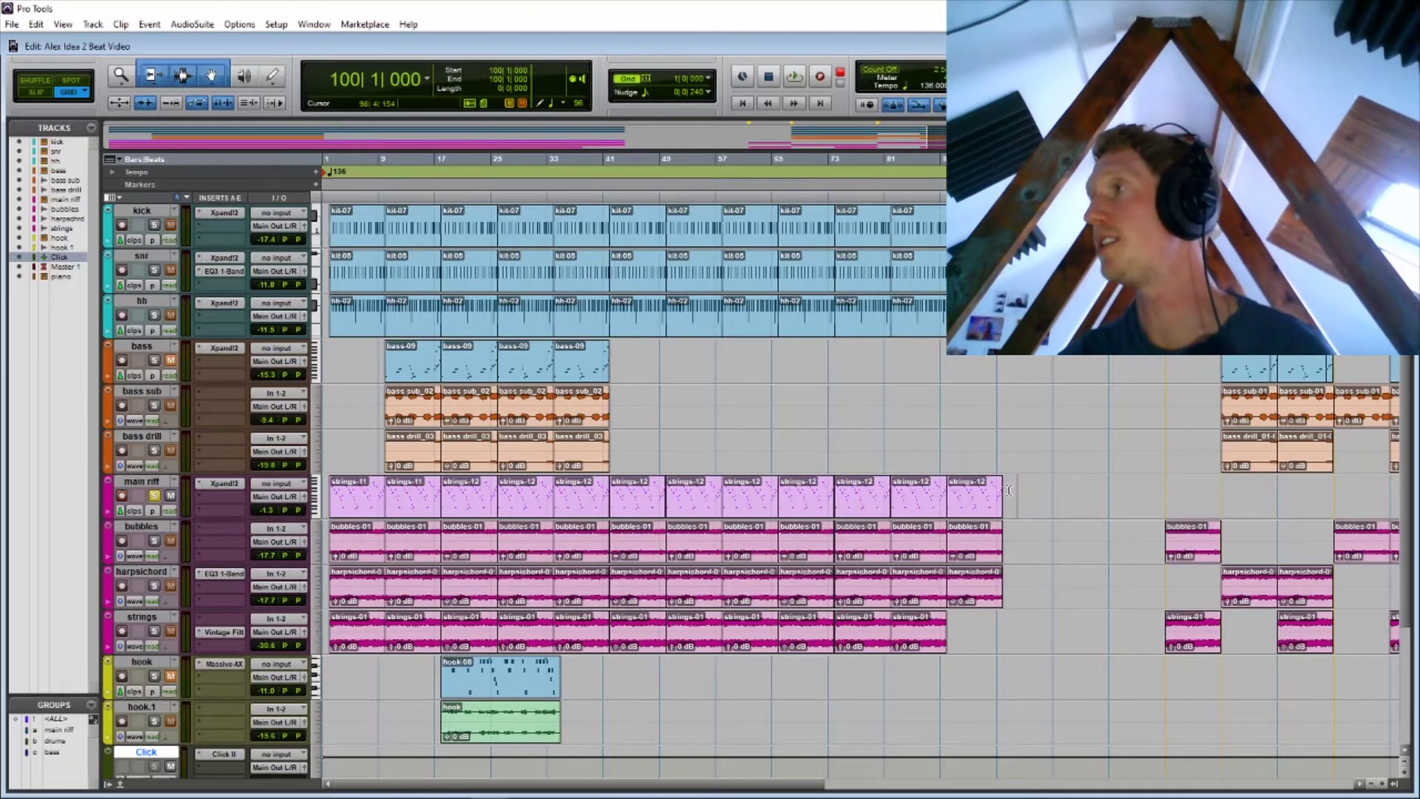
{"action": "key", "text": "ctrl+space"}
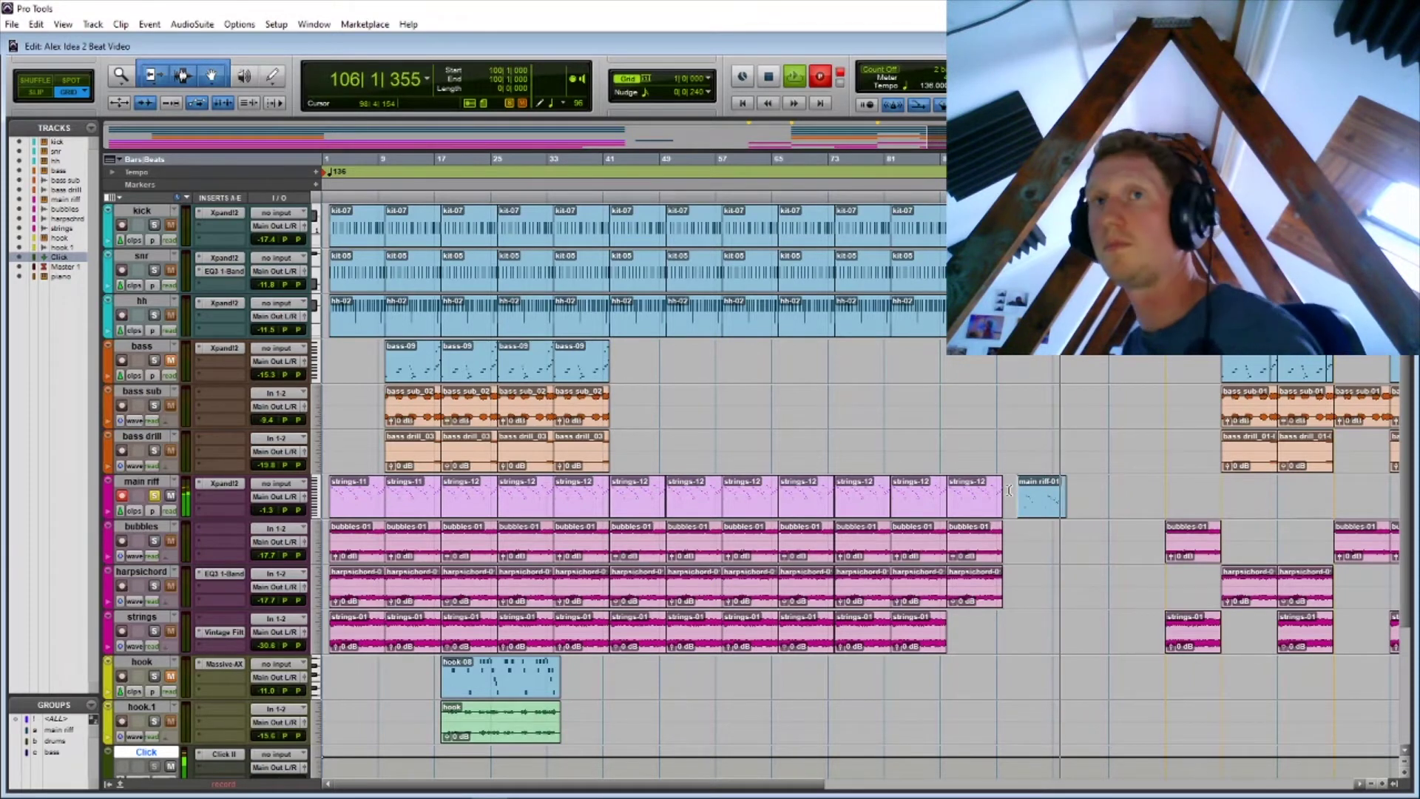
{"action": "key", "text": "space"}
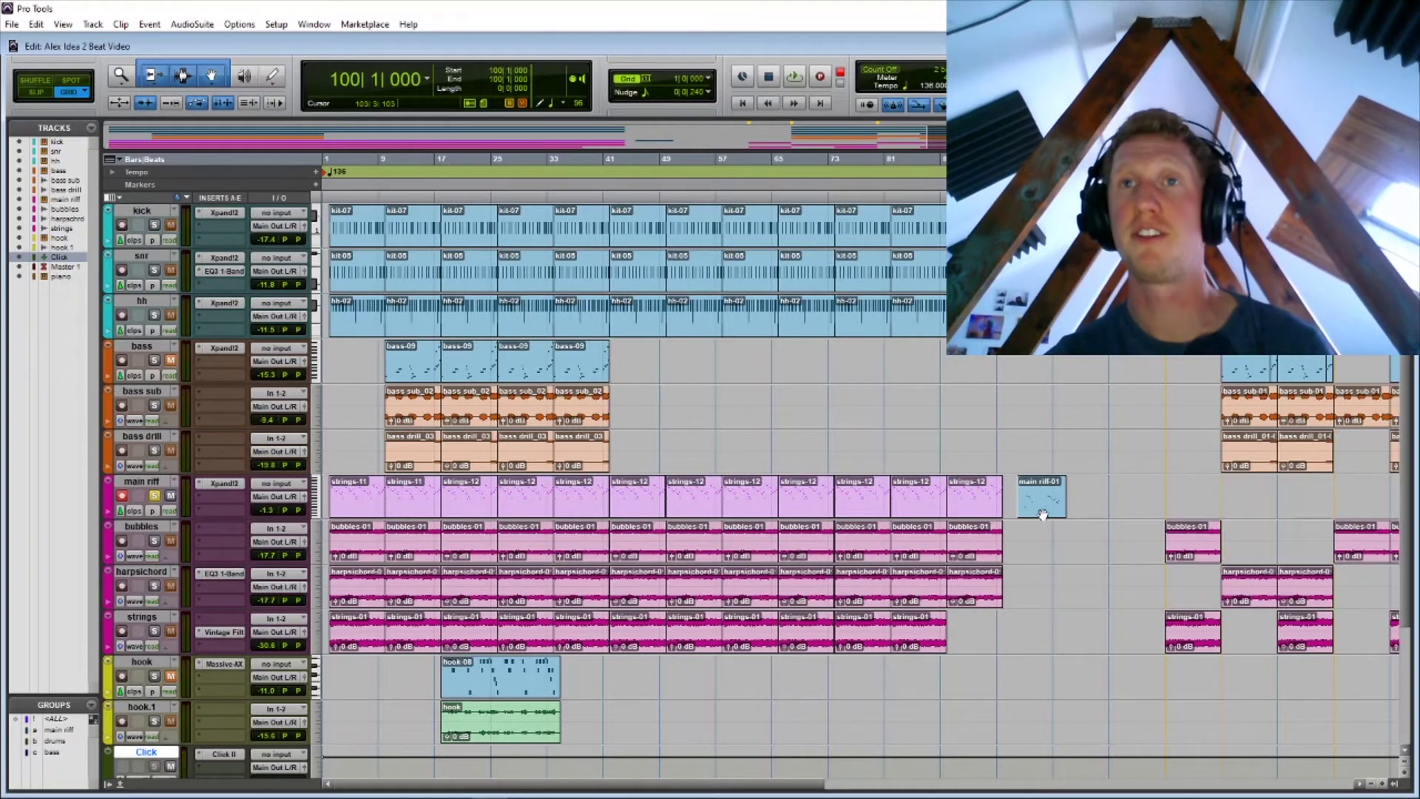
Step: Open the recorded clip in the MIDI Editor and delete the first attempt's notes in bar 101
{"action": "left_click", "coordinate": [1042, 512]}
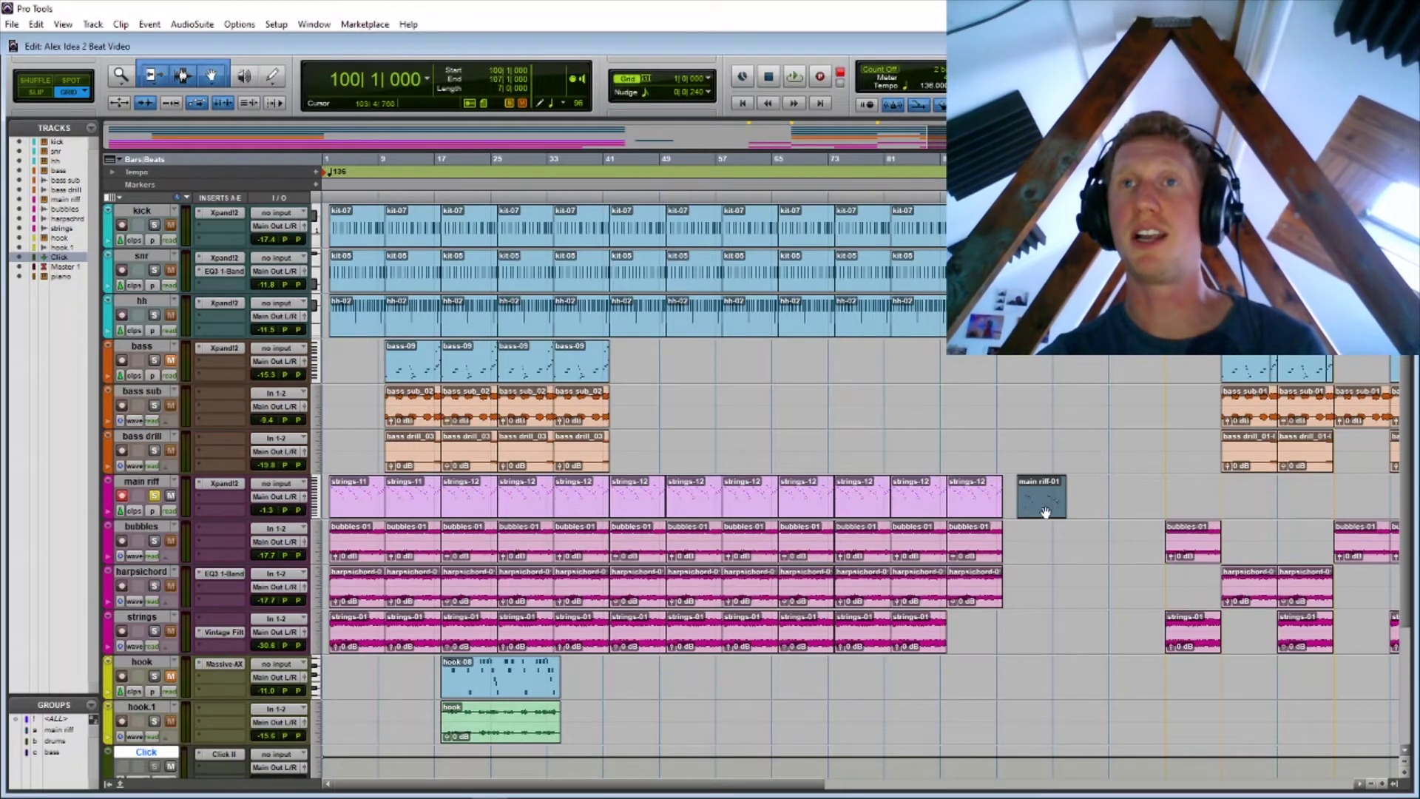
{"action": "double_click", "coordinate": [1046, 510]}
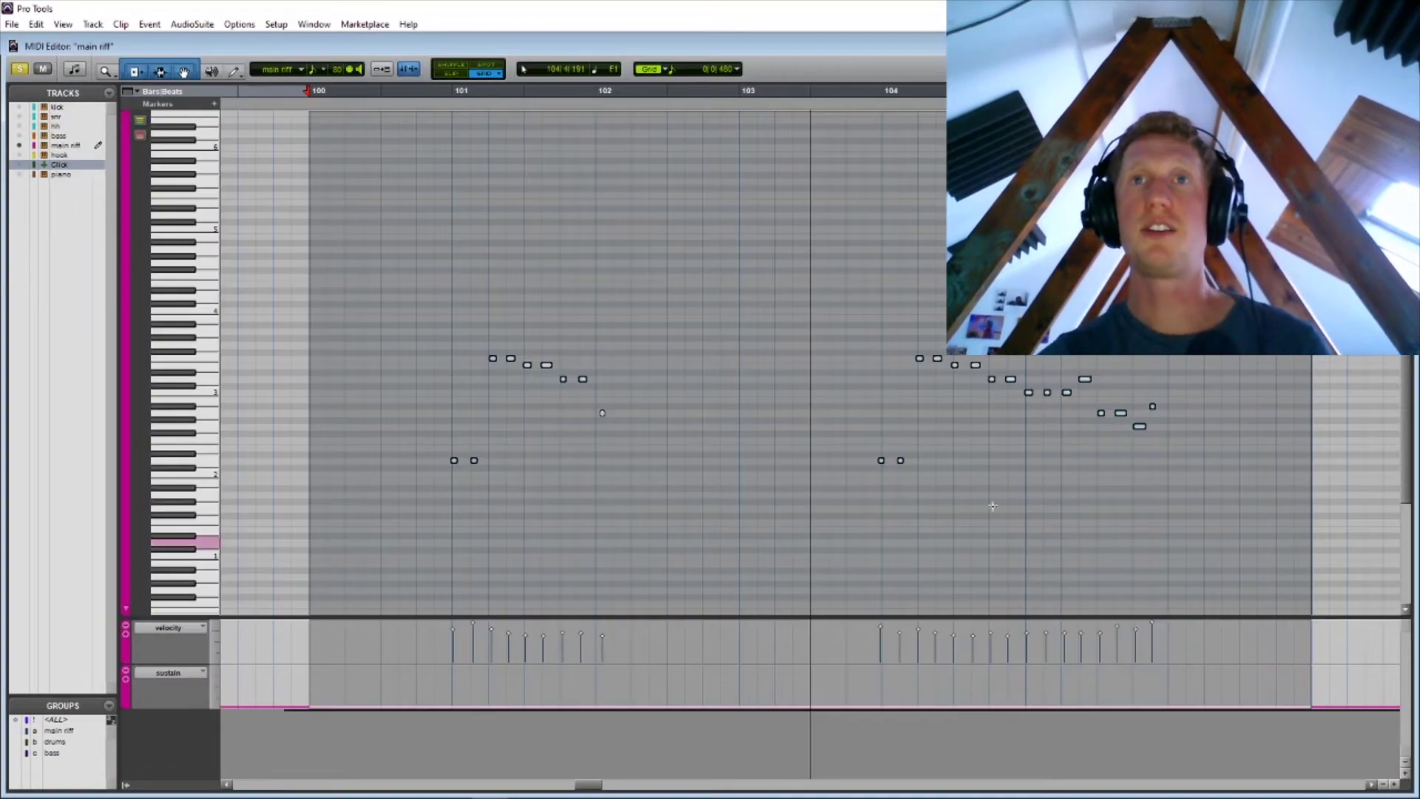
{"action": "left_click_drag", "start_coordinate": [425, 311], "coordinate": [652, 524]}
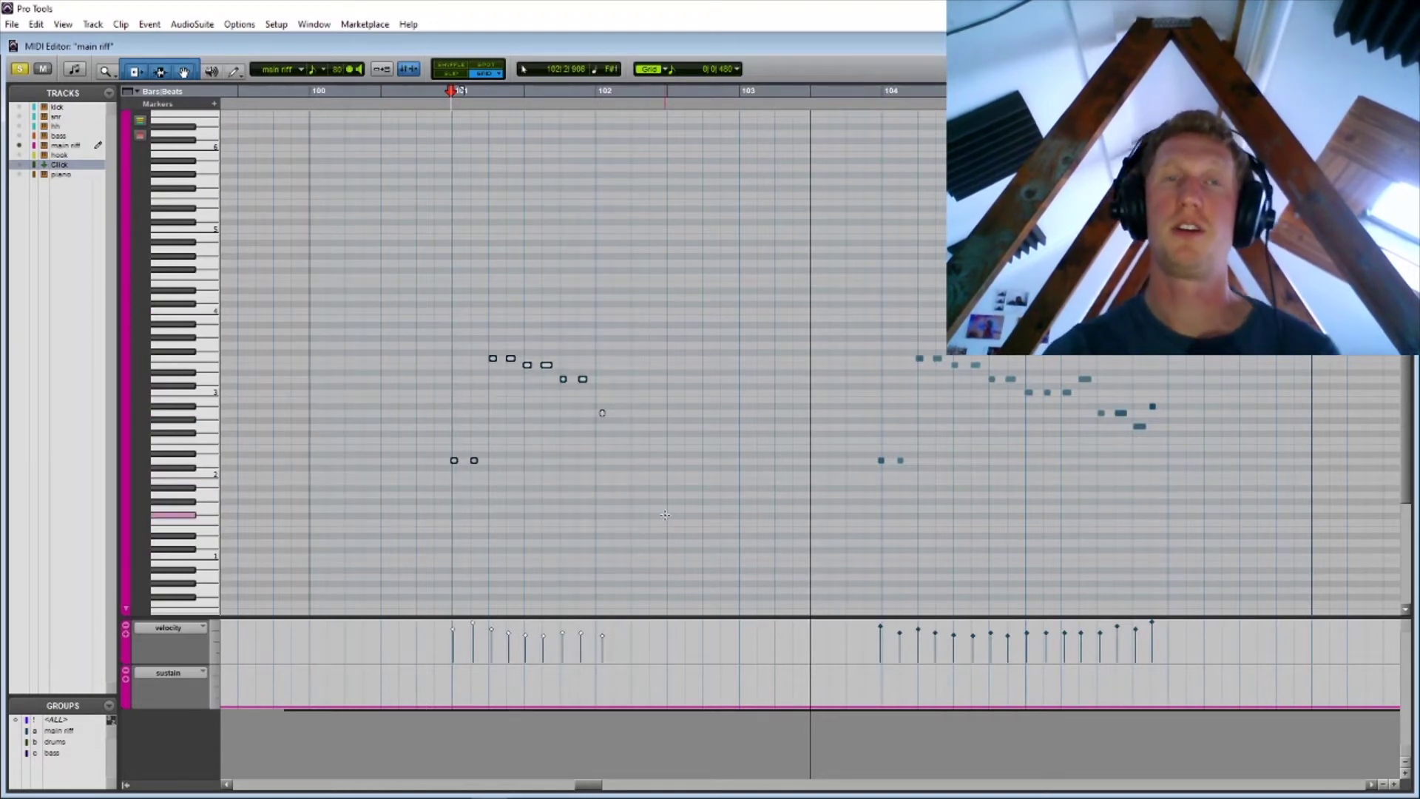
{"action": "key", "text": "Delete"}
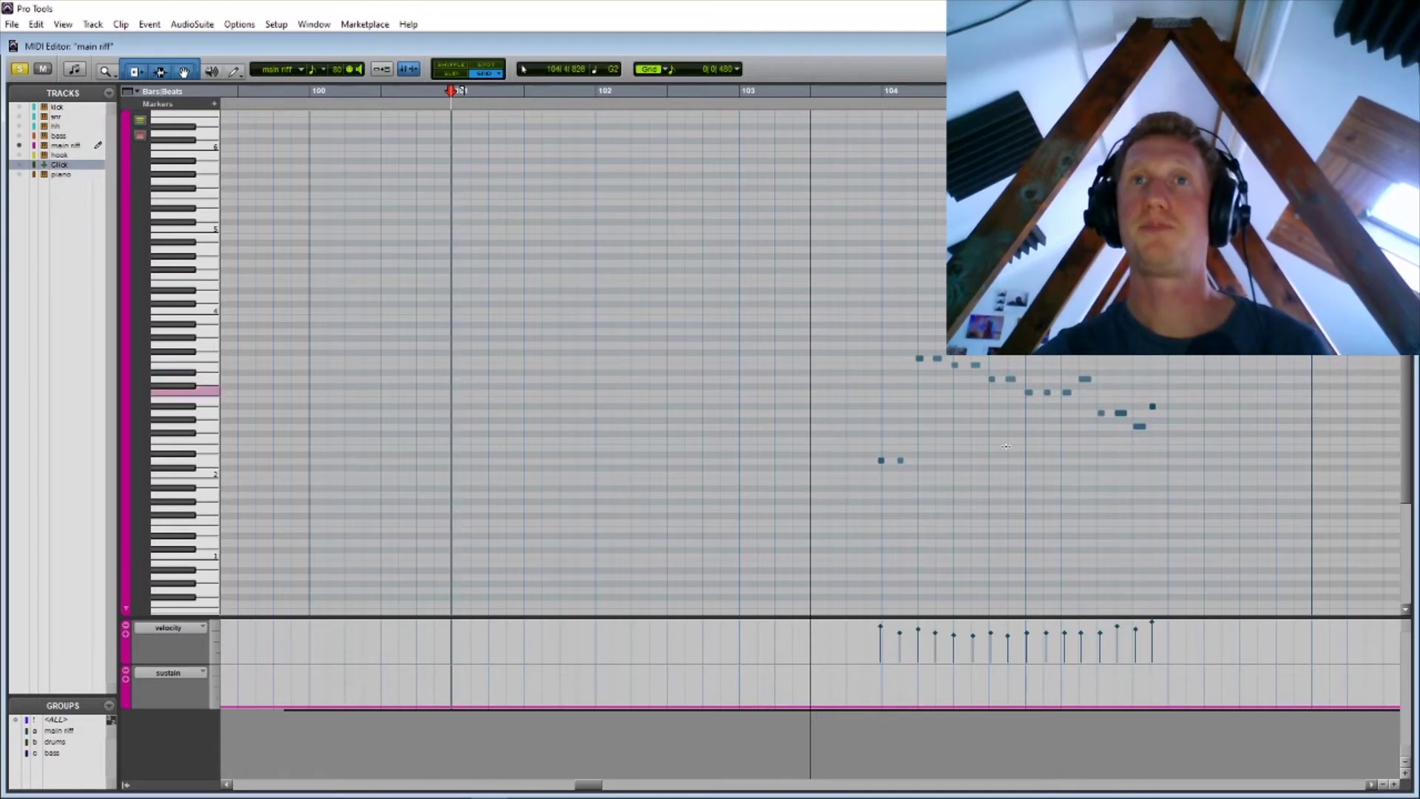
Step: Select the remaining riff notes starting at bar 104 and open the Quantize settings beside them
{"action": "mouse_move", "coordinate": [816, 320]}
{"action": "left_mouse_down"}
{"action": "mouse_move", "coordinate": [1071, 468]}
{"action": "mouse_move", "coordinate": [1213, 523]}
{"action": "left_mouse_up"}
{"action": "key", "text": "ctrl+]"}
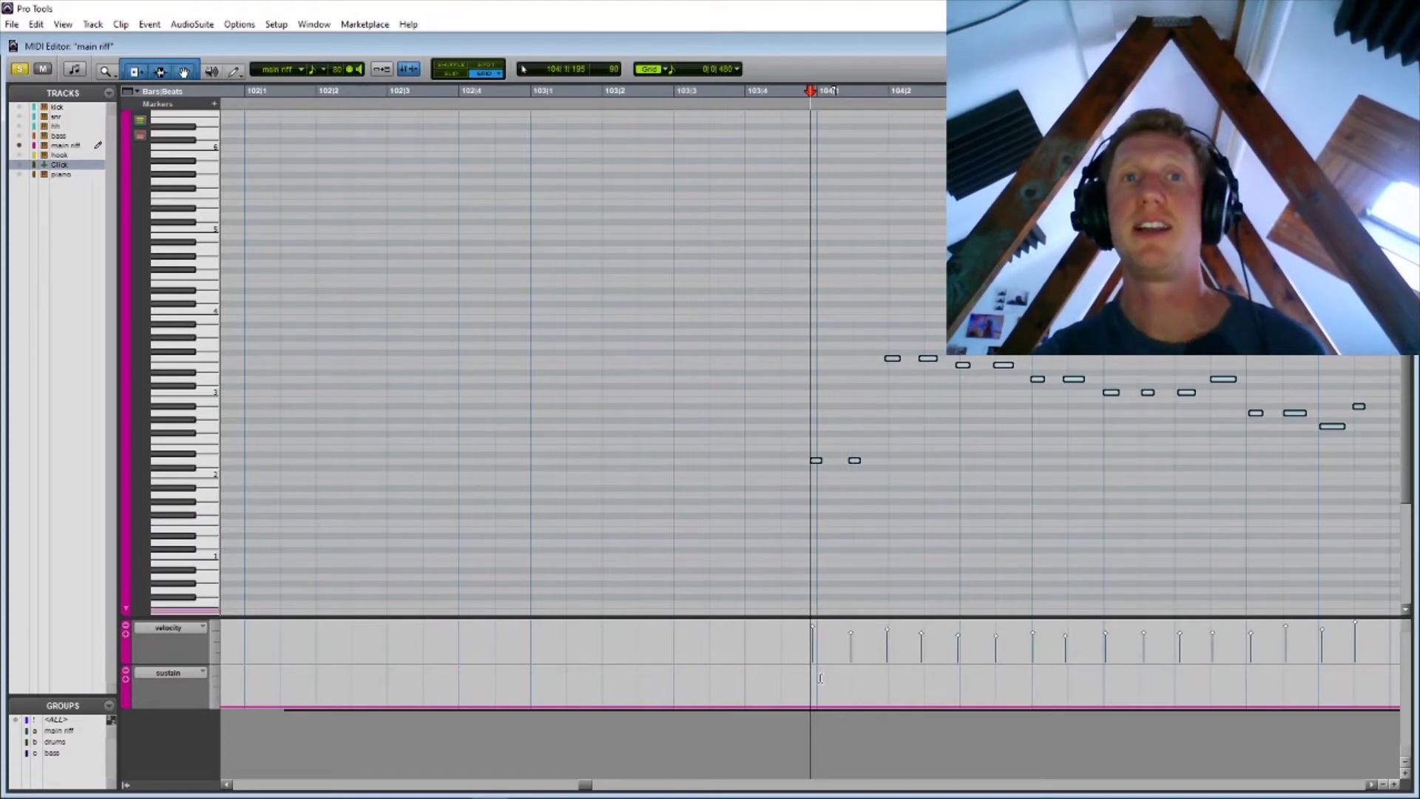
{"action": "left_click_drag", "start_coordinate": [585, 785], "coordinate": [592, 785]}
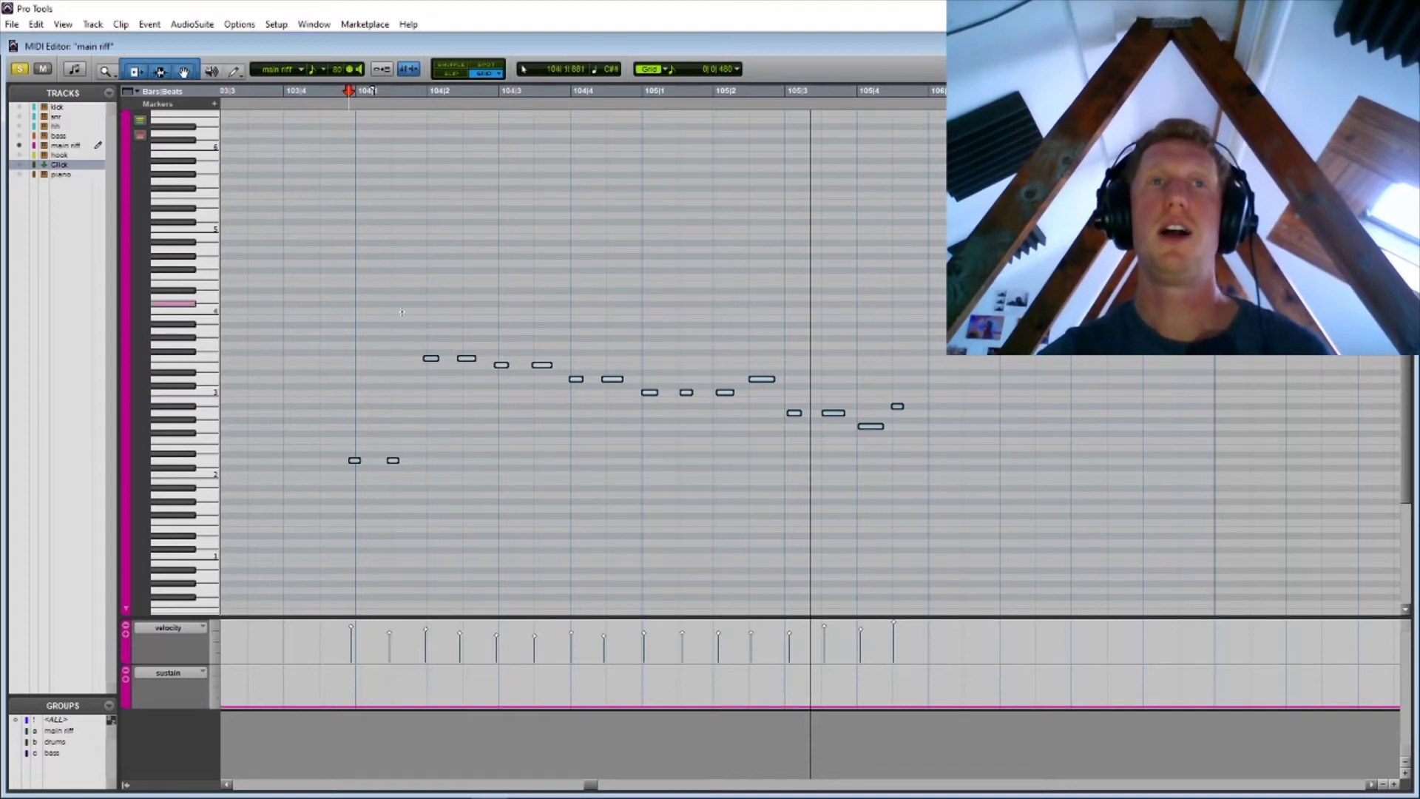
{"action": "left_click_drag", "start_coordinate": [327, 303], "coordinate": [986, 587]}
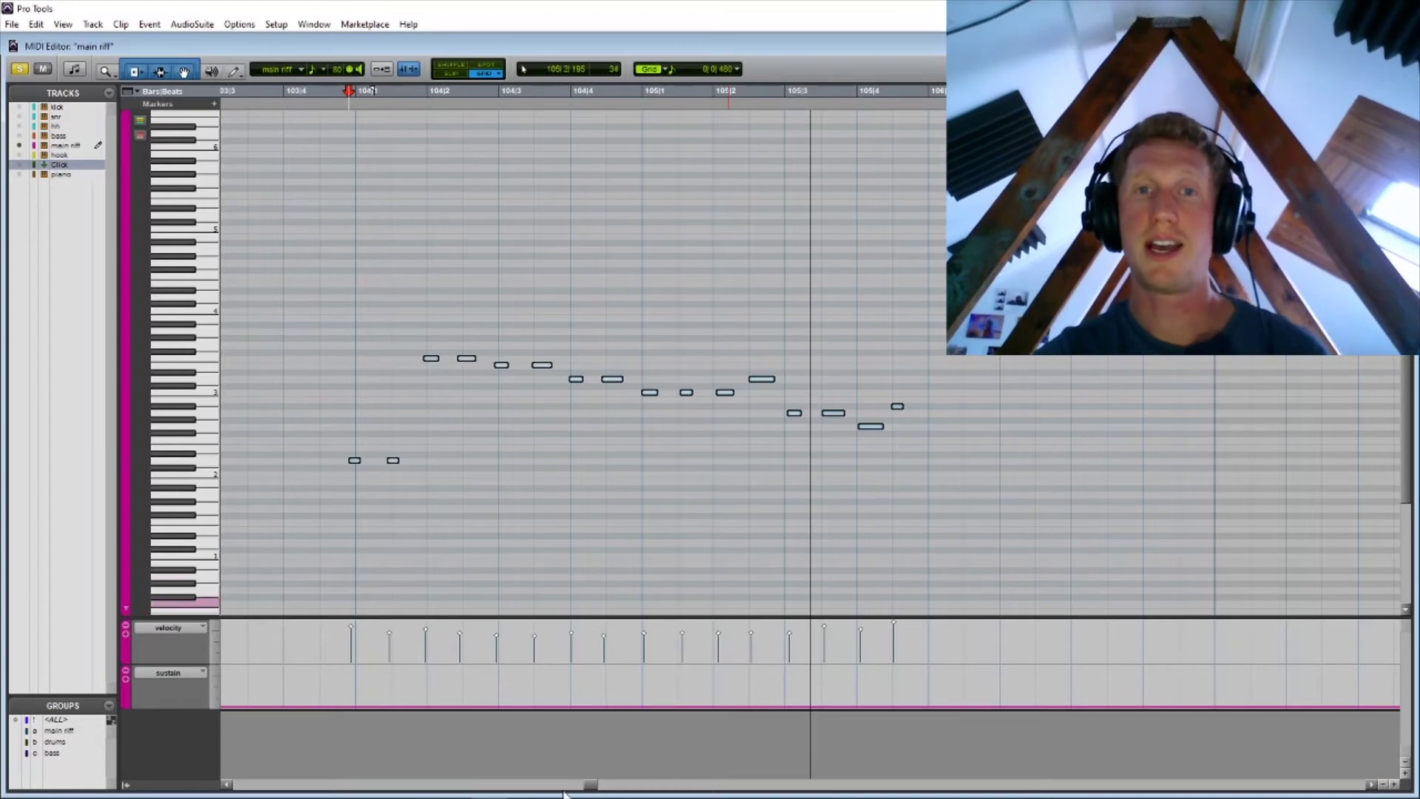
{"action": "key", "text": "alt+0"}
{"action": "left_click_drag", "start_coordinate": [622, 340], "coordinate": [1072, 164]}
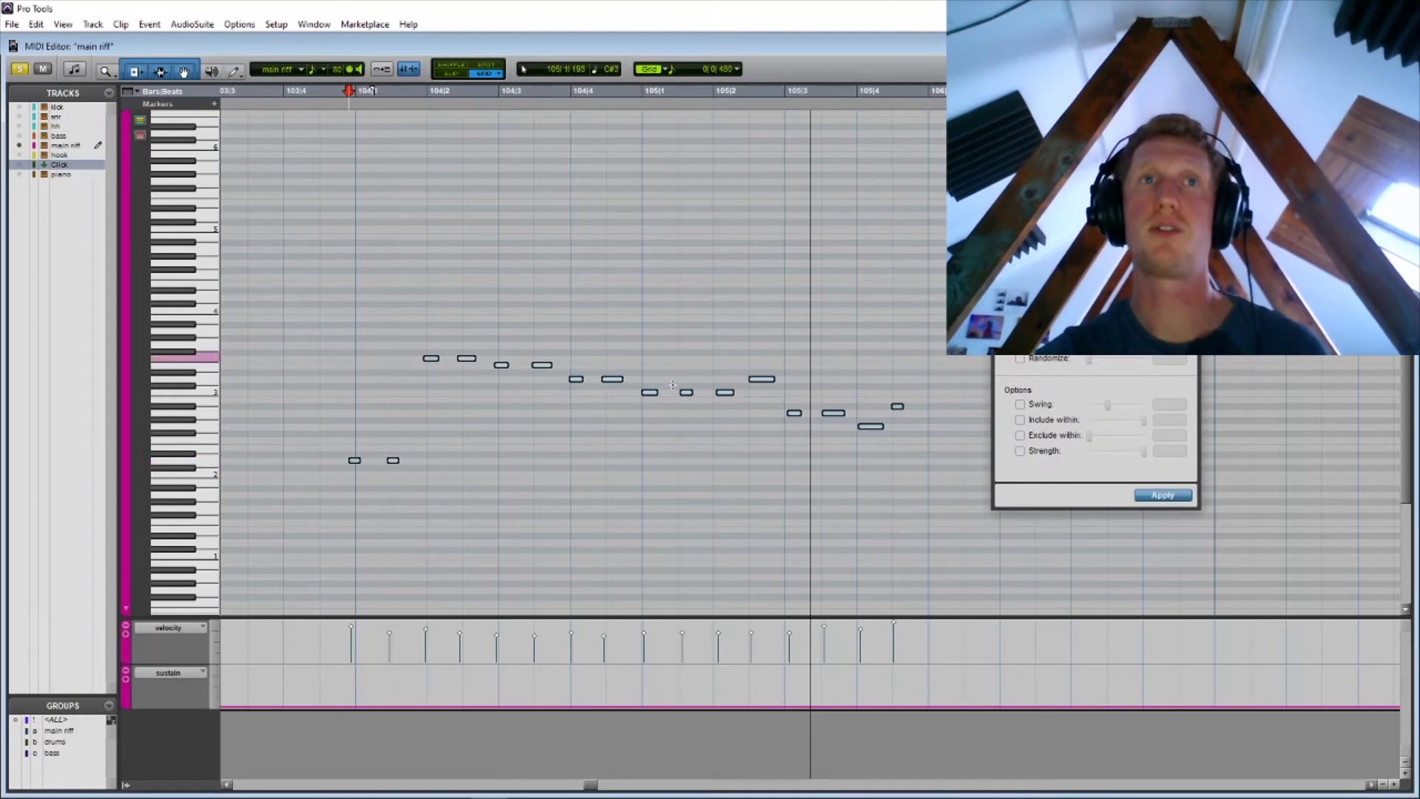
Step: Quantize all the riff notes in bars 104 and 105 to the grid
{"action": "left_click", "coordinate": [329, 297]}
{"action": "left_click_drag", "start_coordinate": [311, 276], "coordinate": [972, 599]}
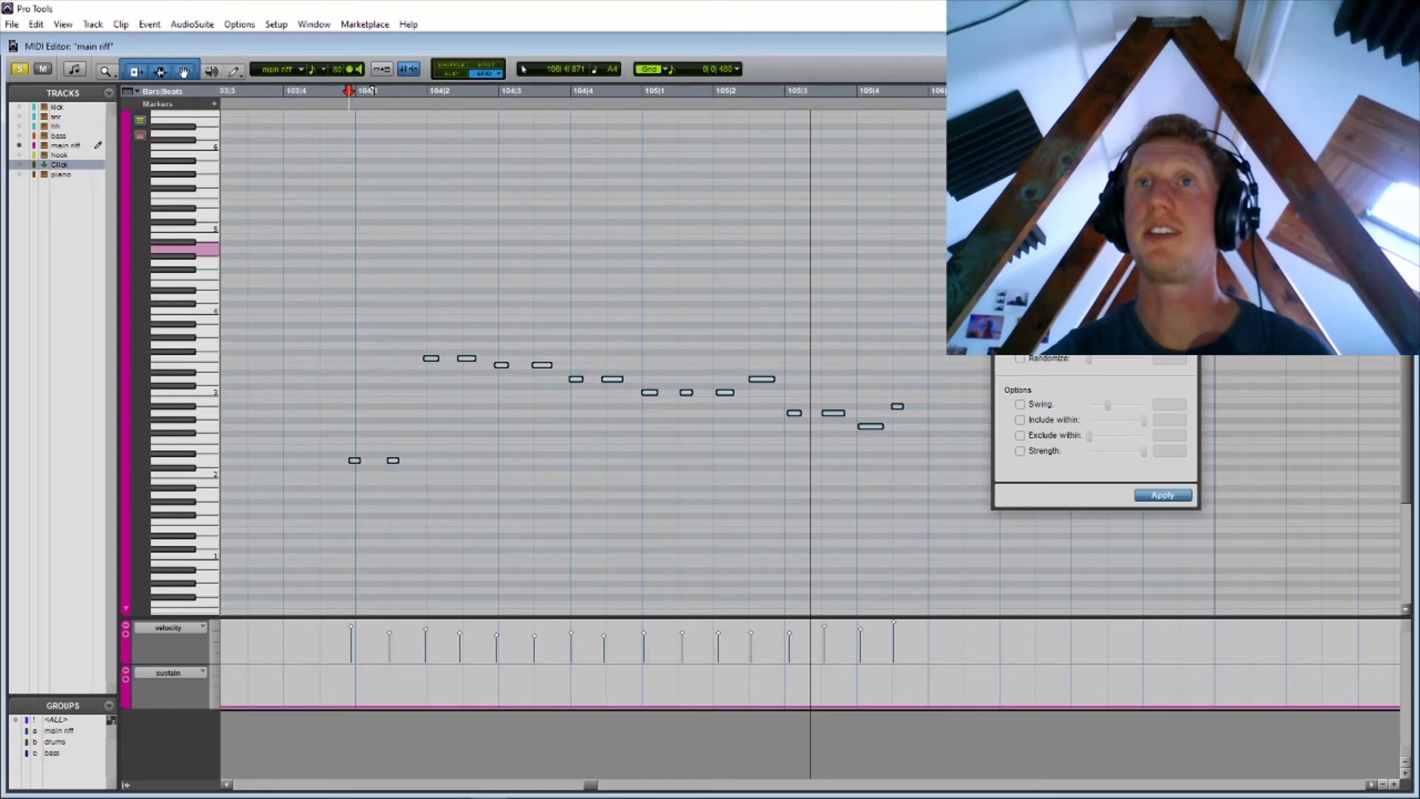
{"action": "left_click", "coordinate": [1128, 297]}
{"action": "left_click", "coordinate": [1118, 342]}
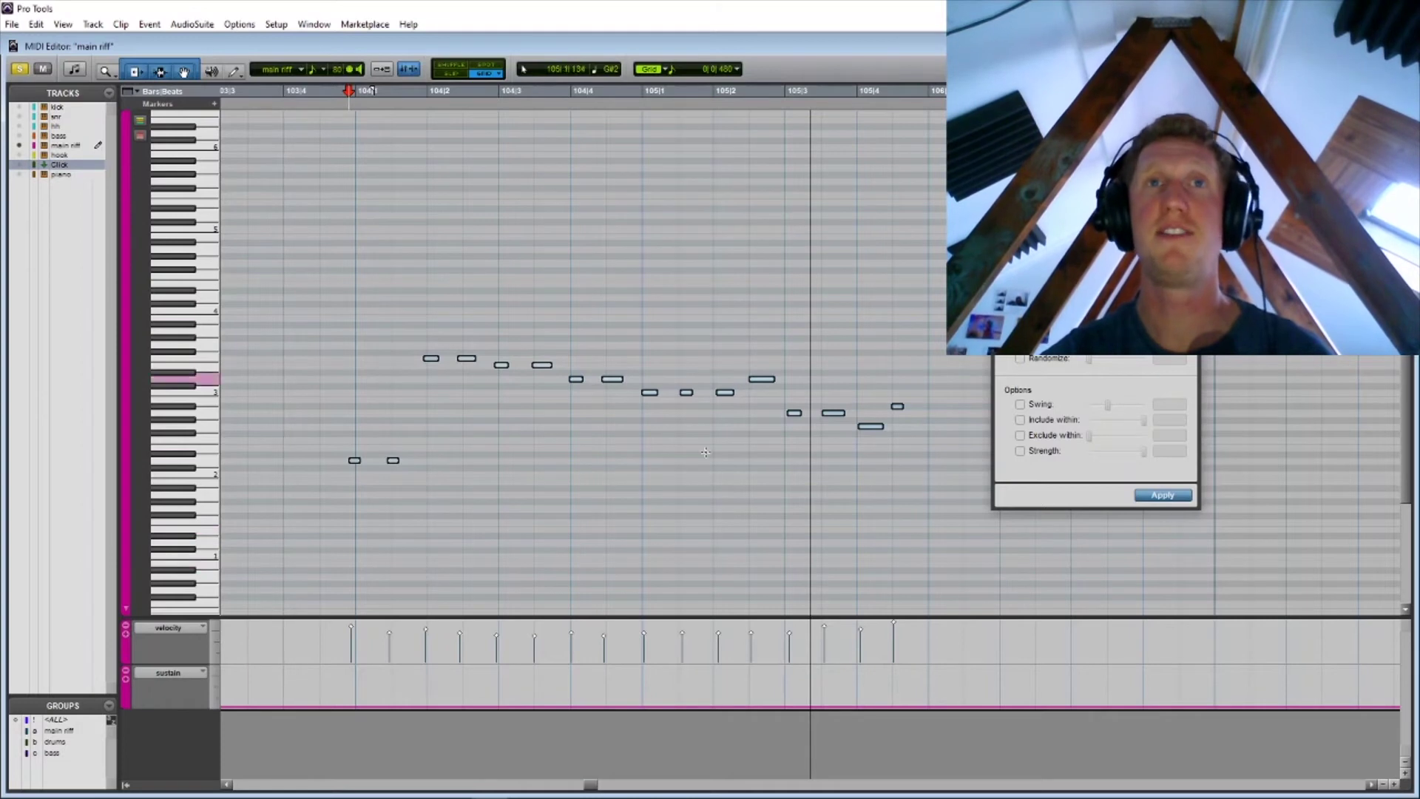
{"action": "left_click", "coordinate": [1175, 502]}
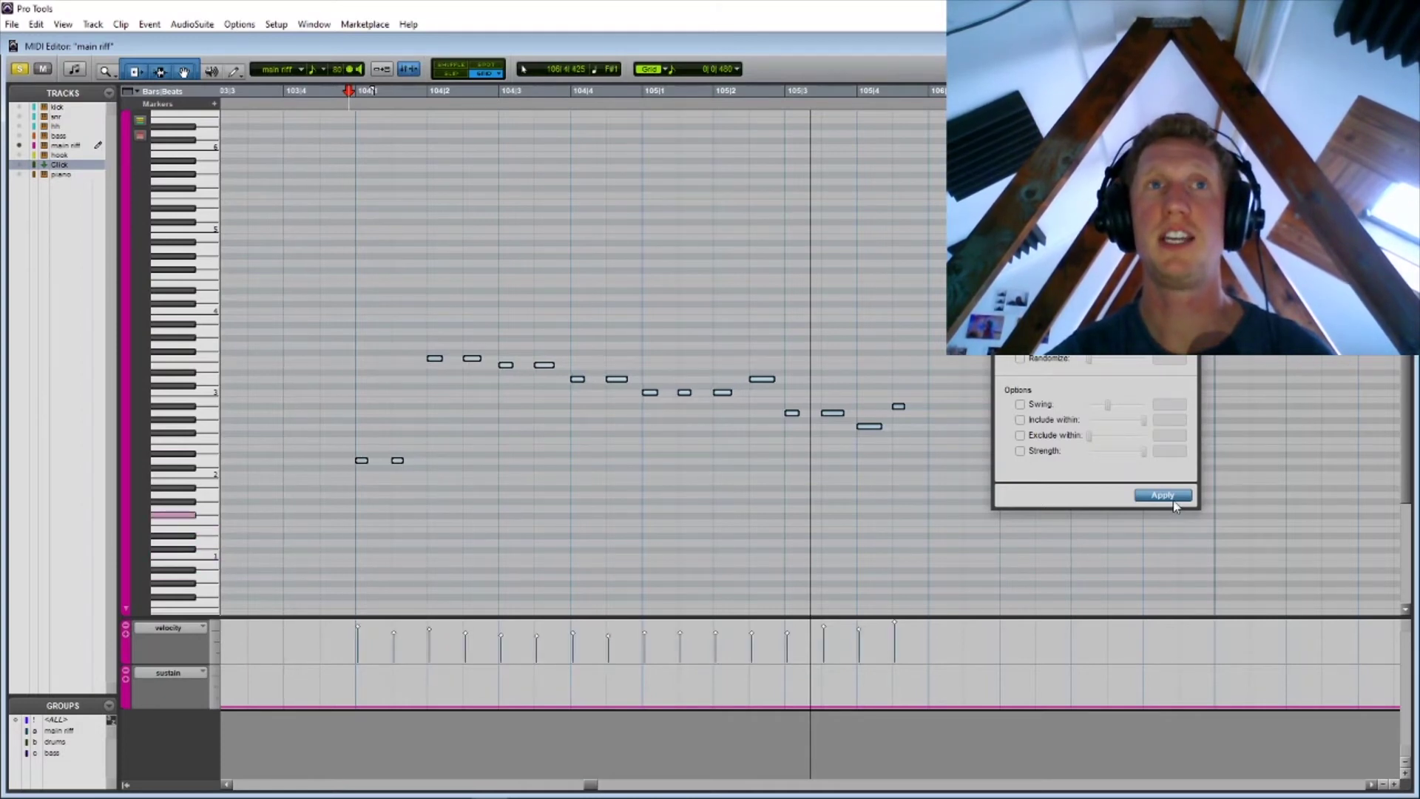
Step: Undo the quantization, reselect all the riff notes and quantize them again
{"action": "key", "text": "ctrl+z"}
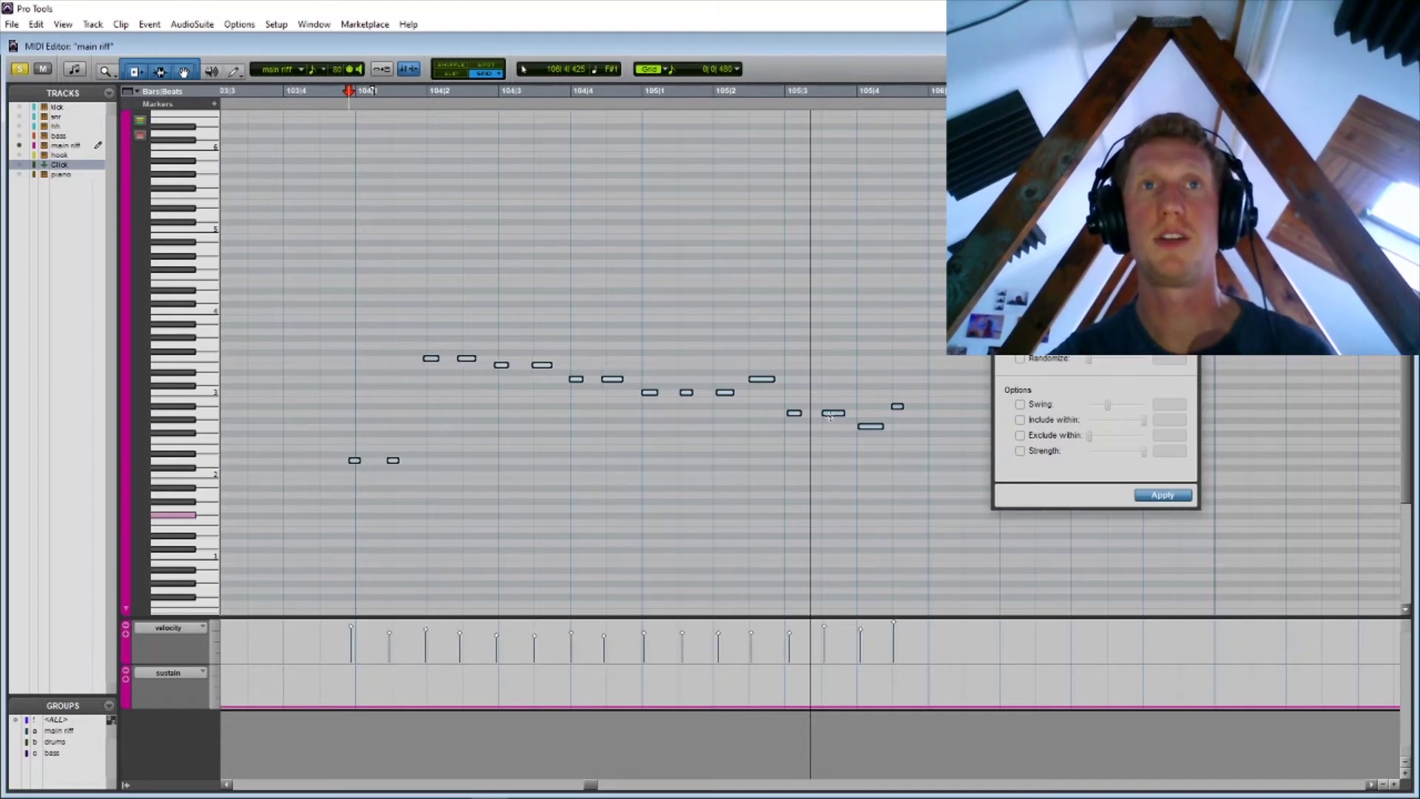
{"action": "left_click_drag", "start_coordinate": [257, 275], "coordinate": [933, 529]}
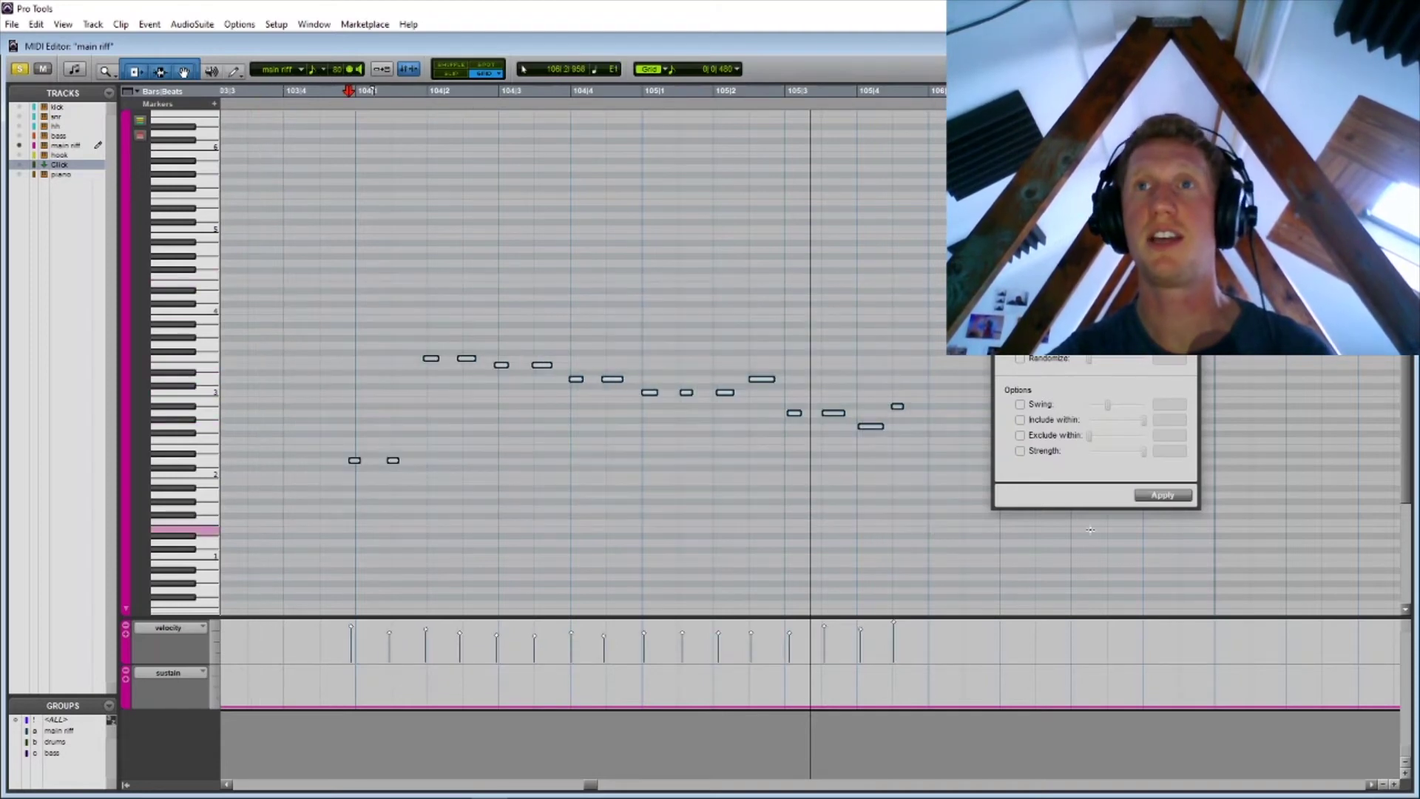
{"action": "left_click", "coordinate": [1178, 500]}
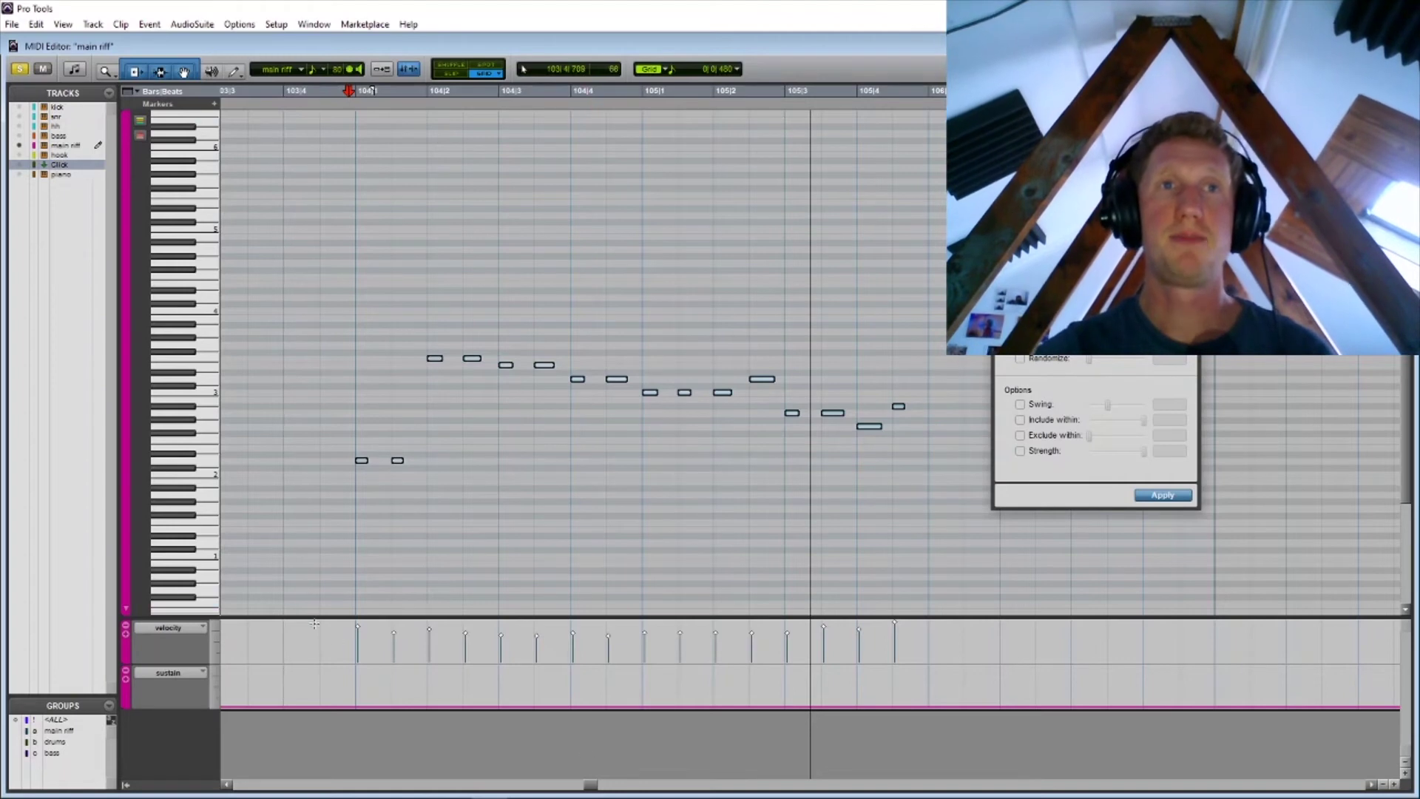
Step: Raise the velocities of all the riff notes to the top of the range and play the riff back from bar 104
{"action": "mouse_move", "coordinate": [315, 625]}
{"action": "left_mouse_down"}
{"action": "mouse_move", "coordinate": [941, 629]}
{"action": "mouse_move", "coordinate": [736, 637]}
{"action": "mouse_move", "coordinate": [284, 611]}
{"action": "left_mouse_up"}
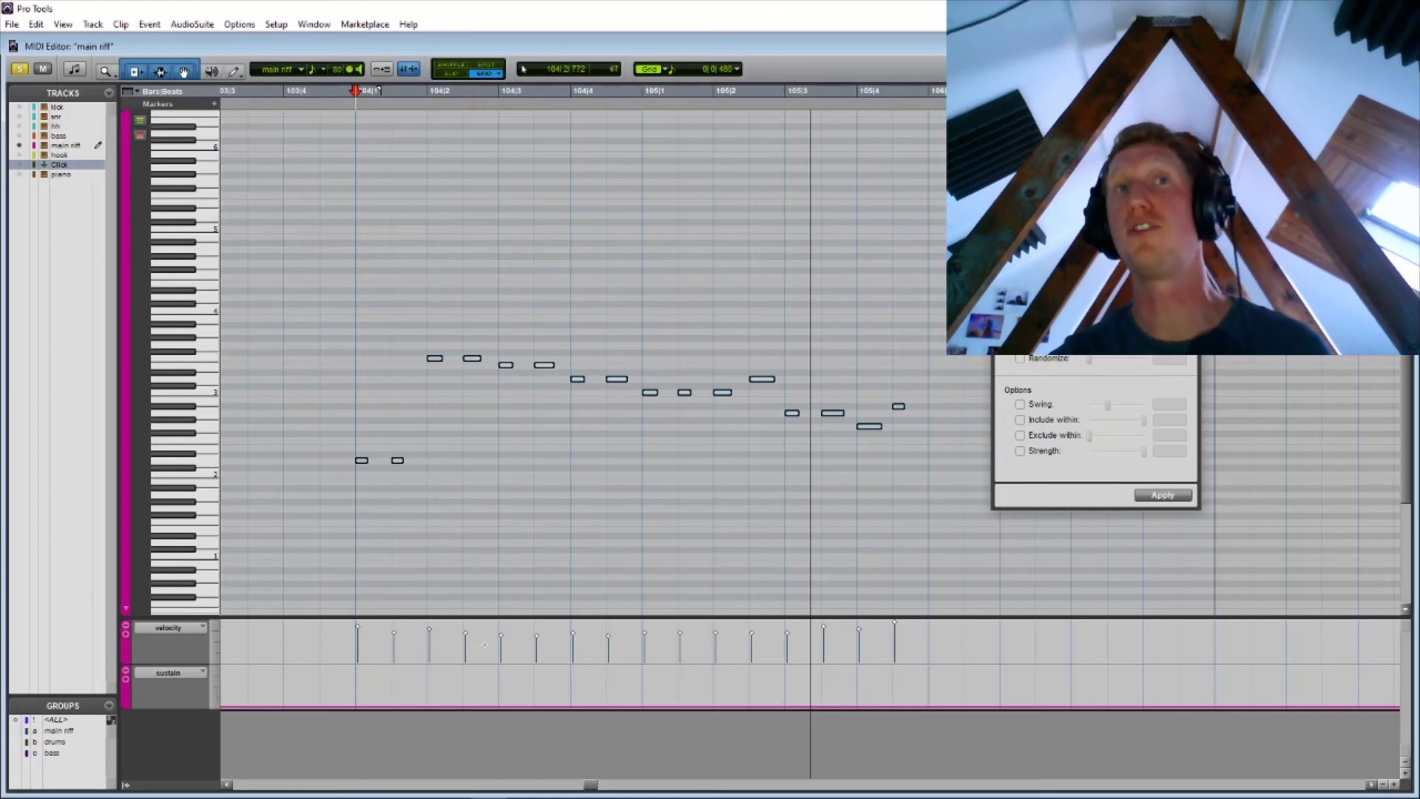
{"action": "left_click_drag", "start_coordinate": [469, 634], "coordinate": [468, 620]}
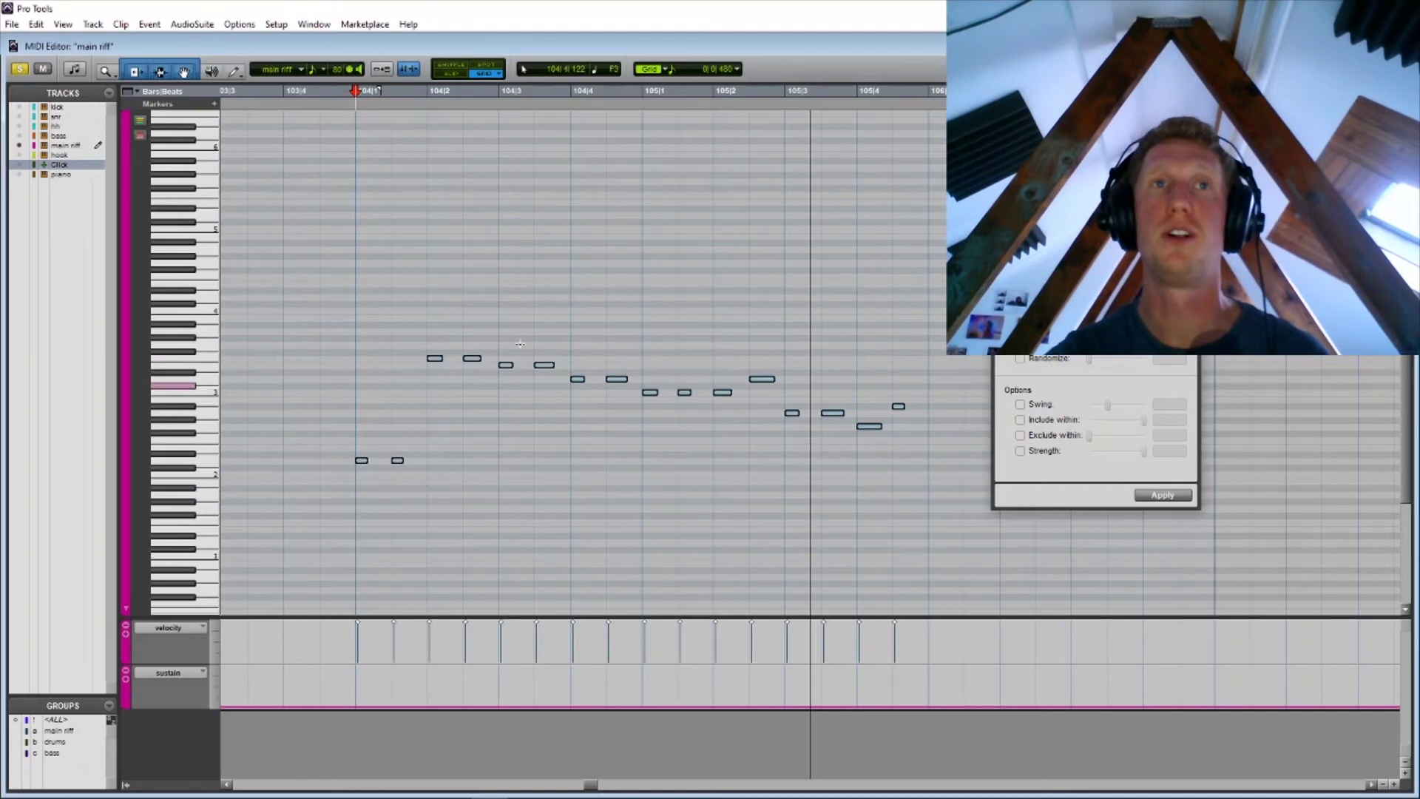
{"action": "left_click", "coordinate": [356, 295]}
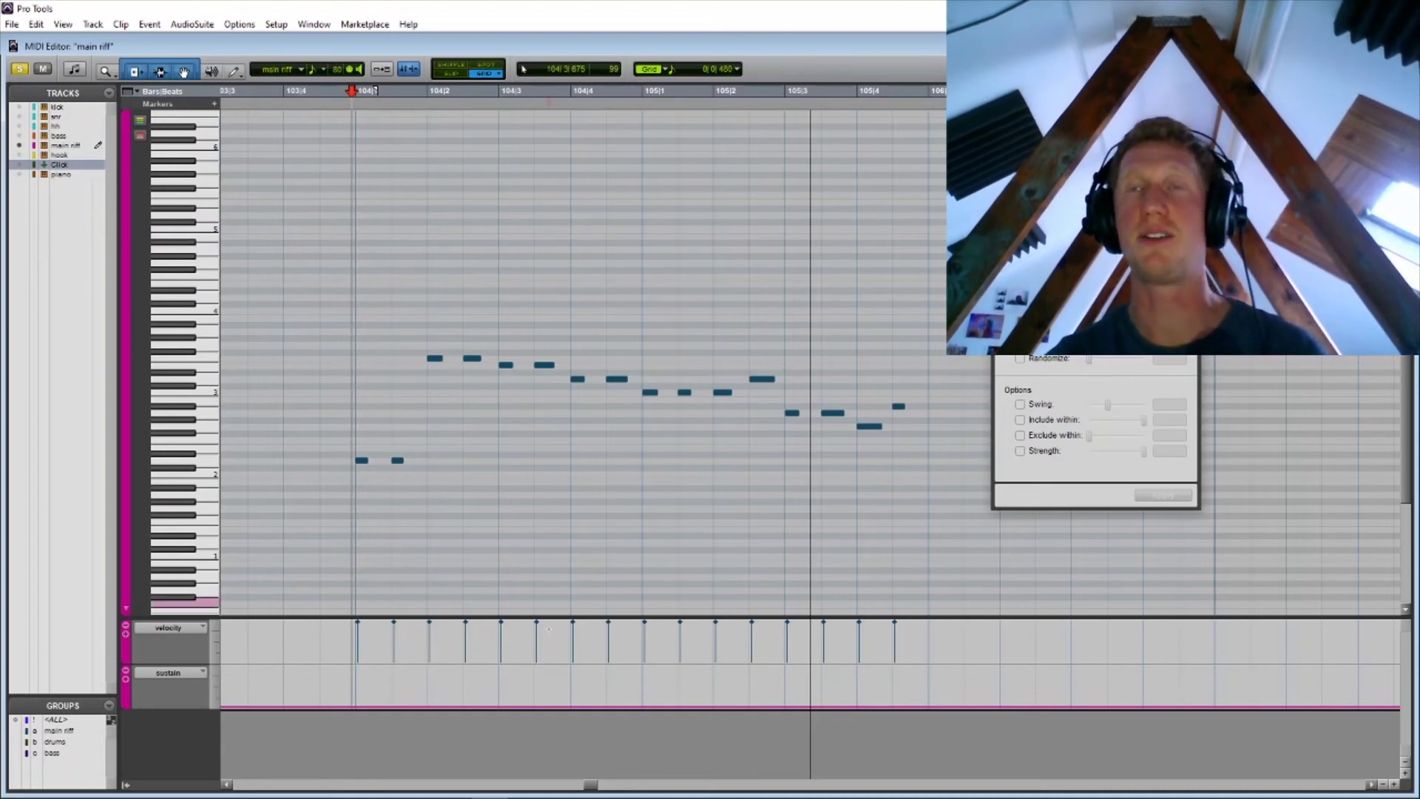
{"action": "key", "text": "space"}
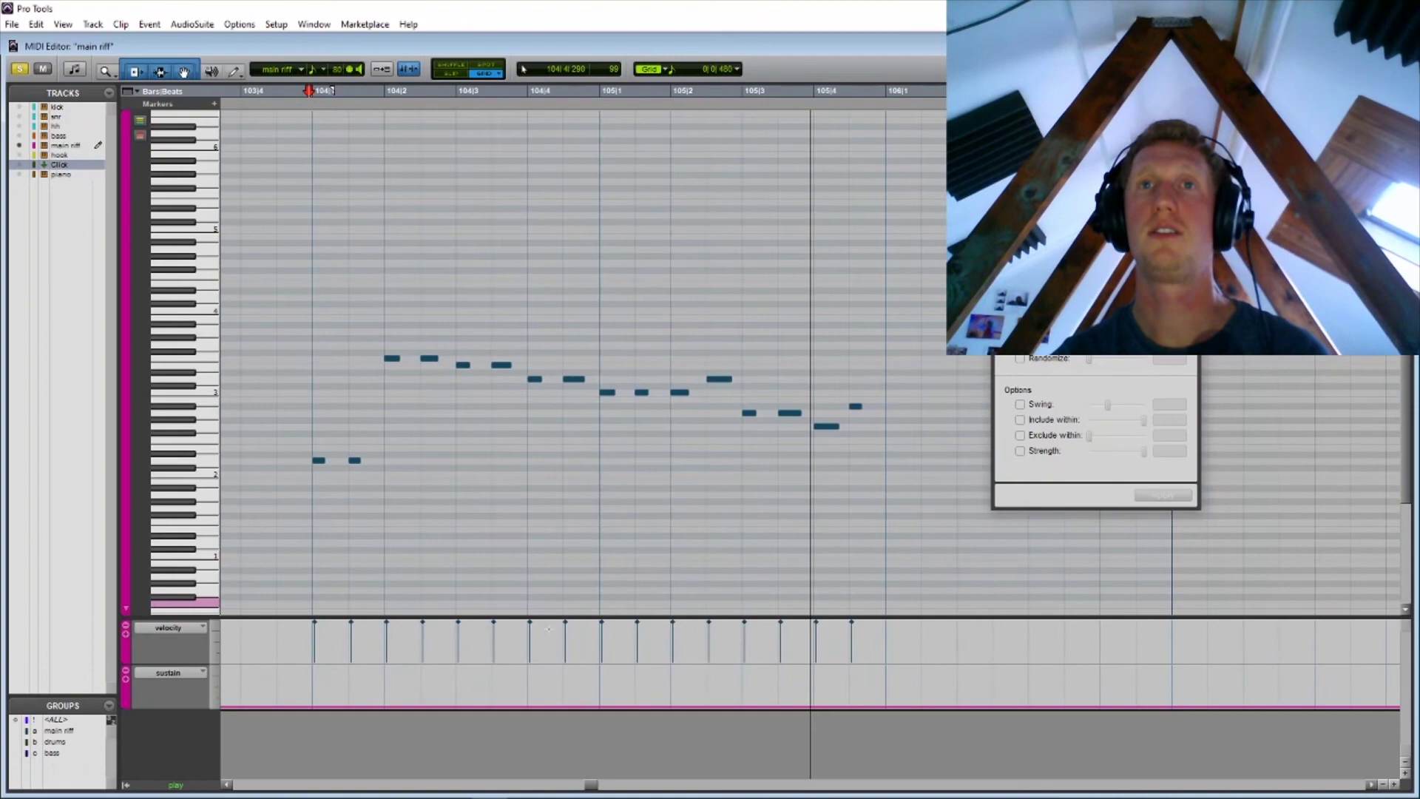
{"action": "key", "text": "space"}
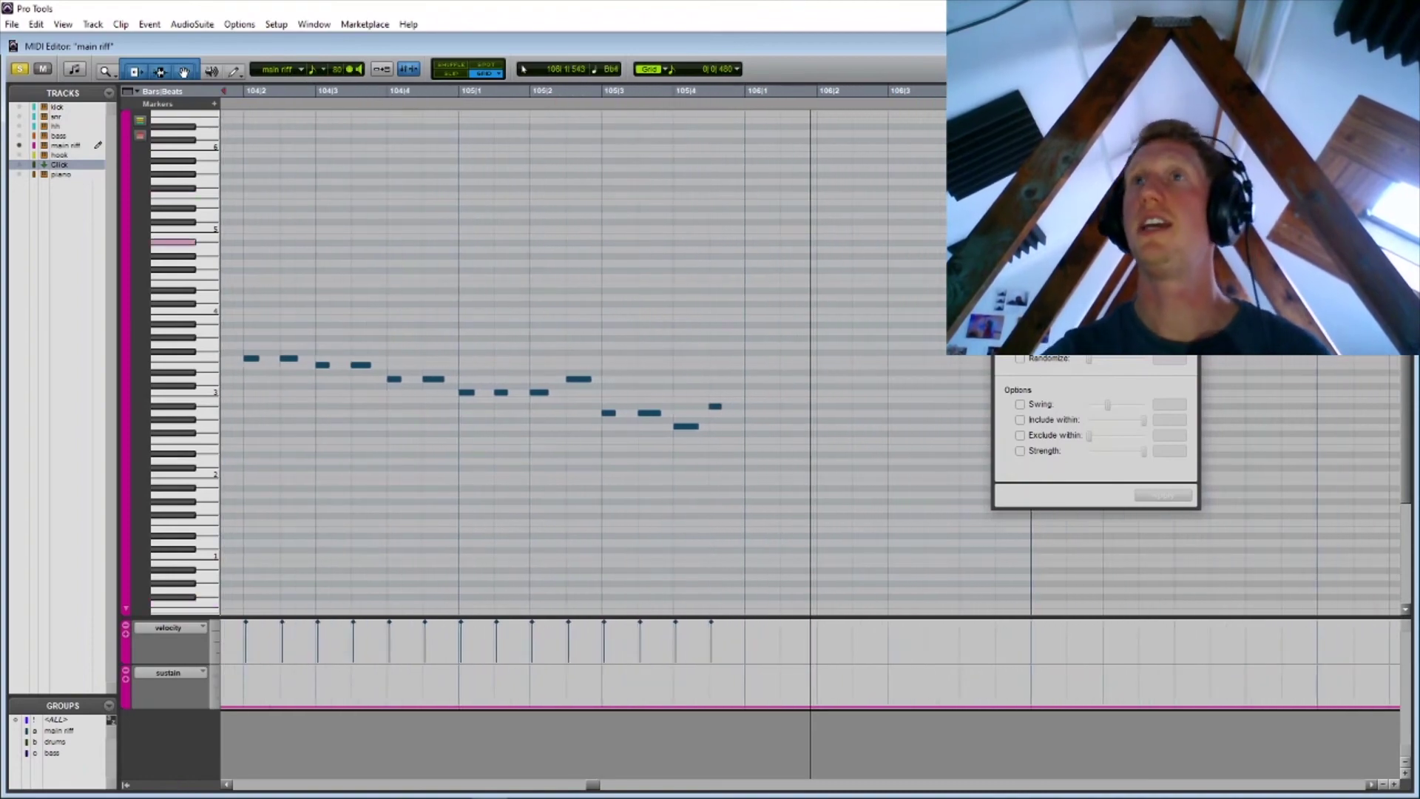
Step: Return to the Edit window, close the Quantize settings, and separate the two-bar riff from bar 104 to 106 into its own clip
{"action": "key", "text": "ctrl+equal"}
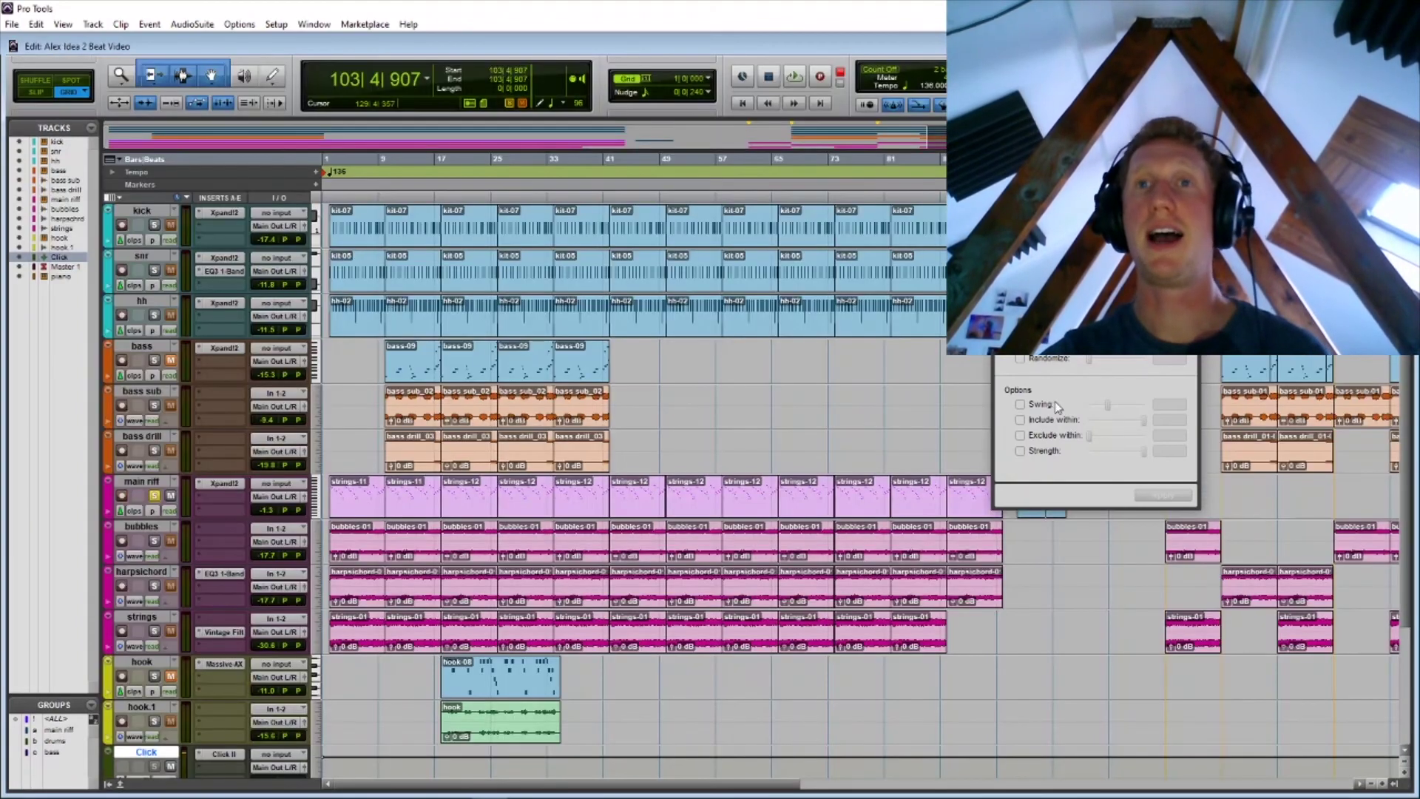
{"action": "key", "text": "Escape"}
{"action": "left_click", "coordinate": [1046, 503]}
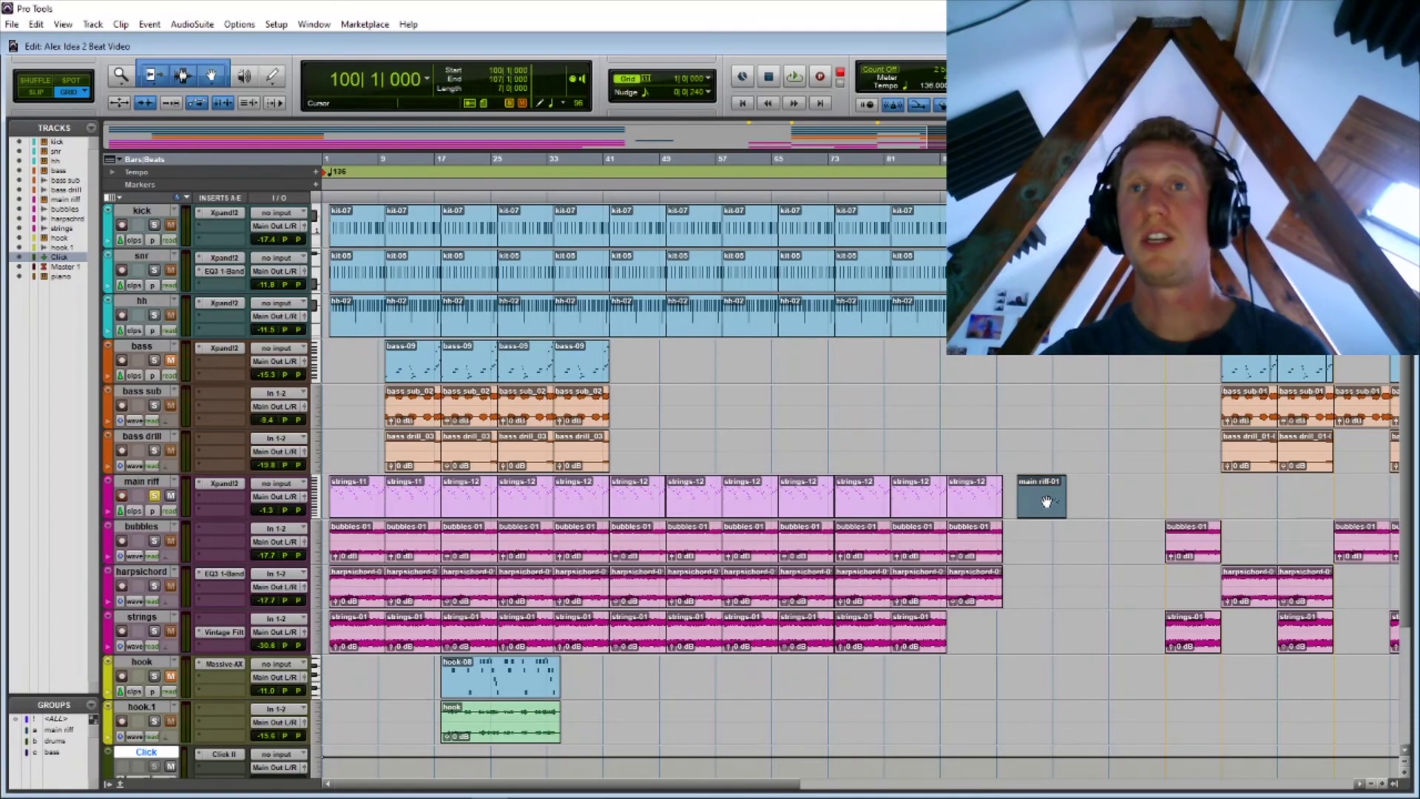
{"action": "key", "text": "ctrl+bracketright"}
{"action": "key", "text": "ctrl+bracketright"}
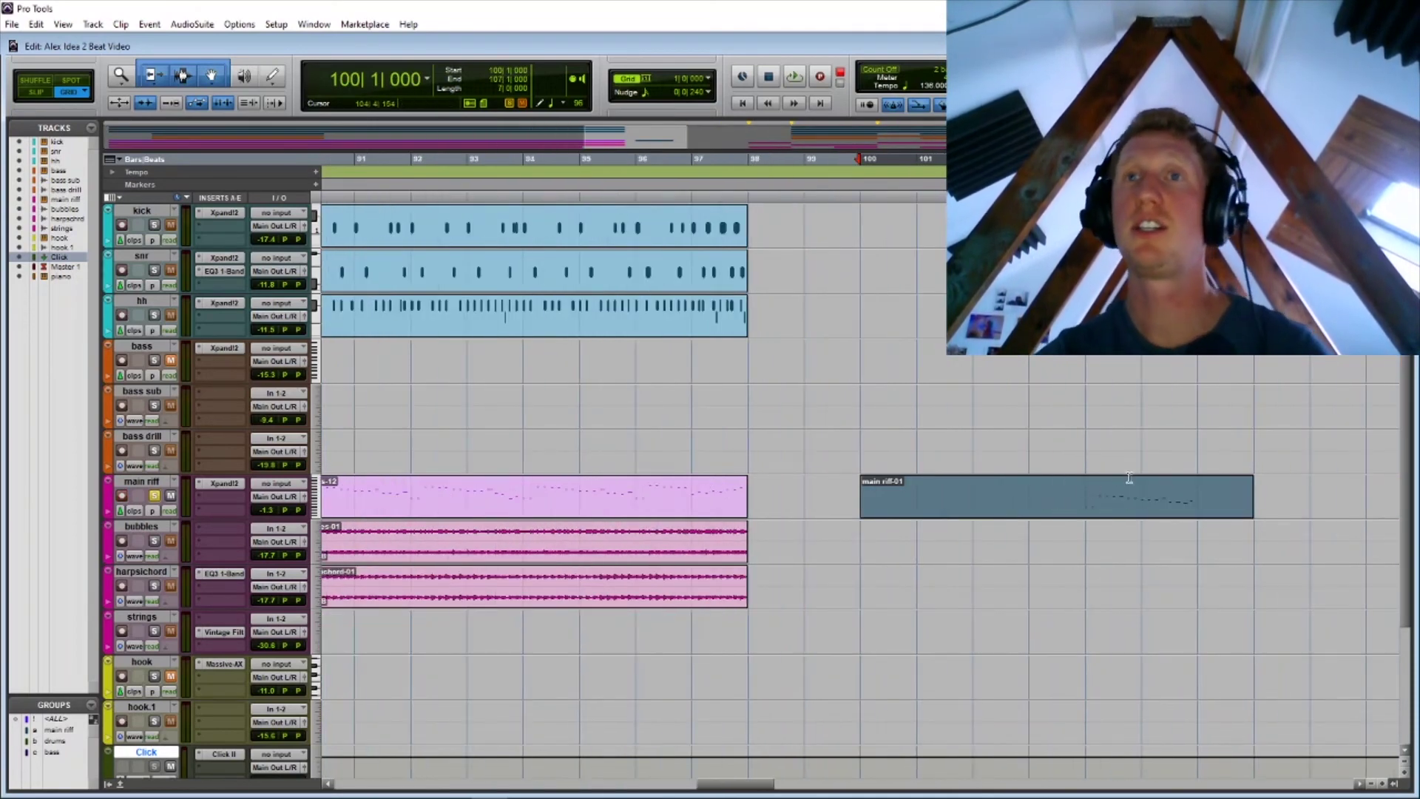
{"action": "left_click", "coordinate": [1077, 485]}
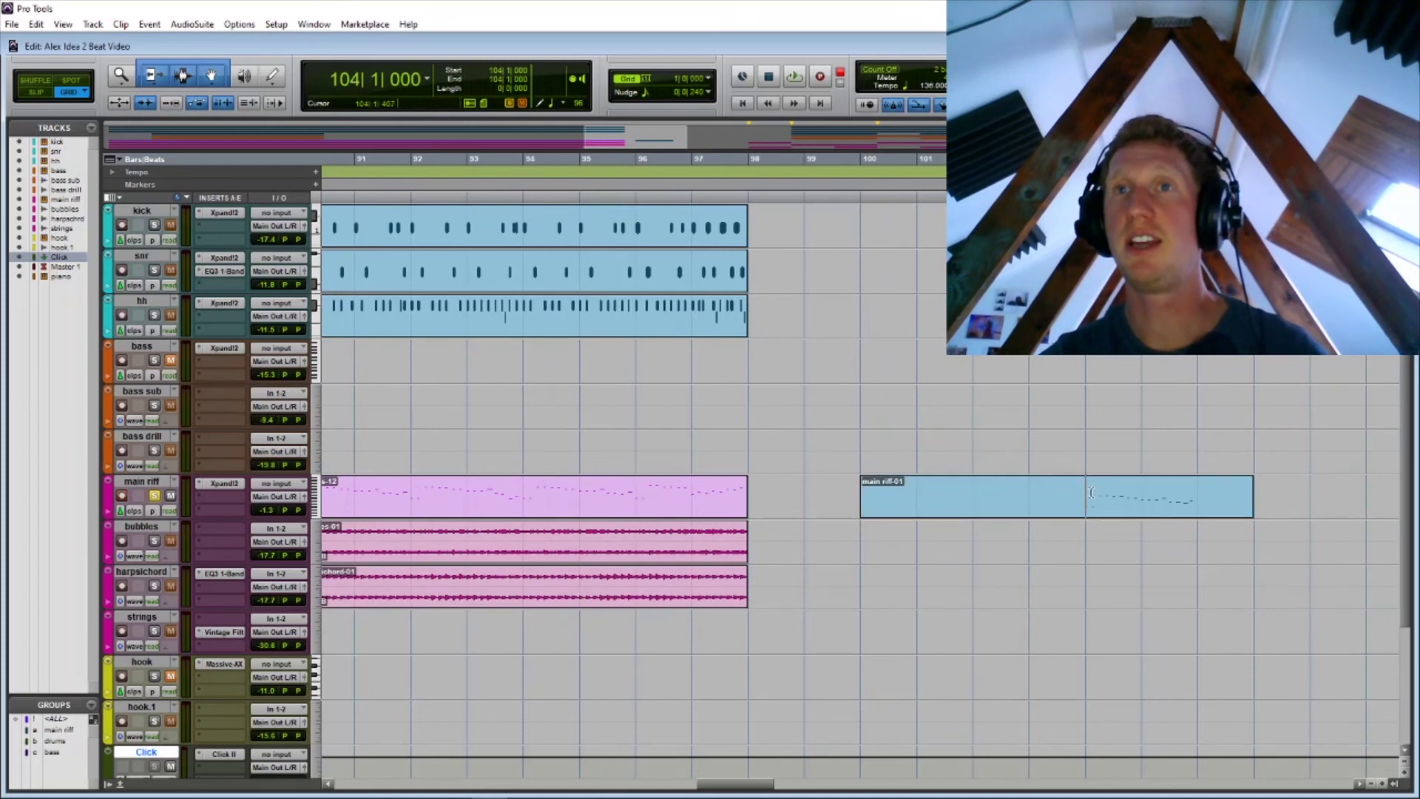
{"action": "left_click_drag", "start_coordinate": [1091, 493], "coordinate": [1172, 499]}
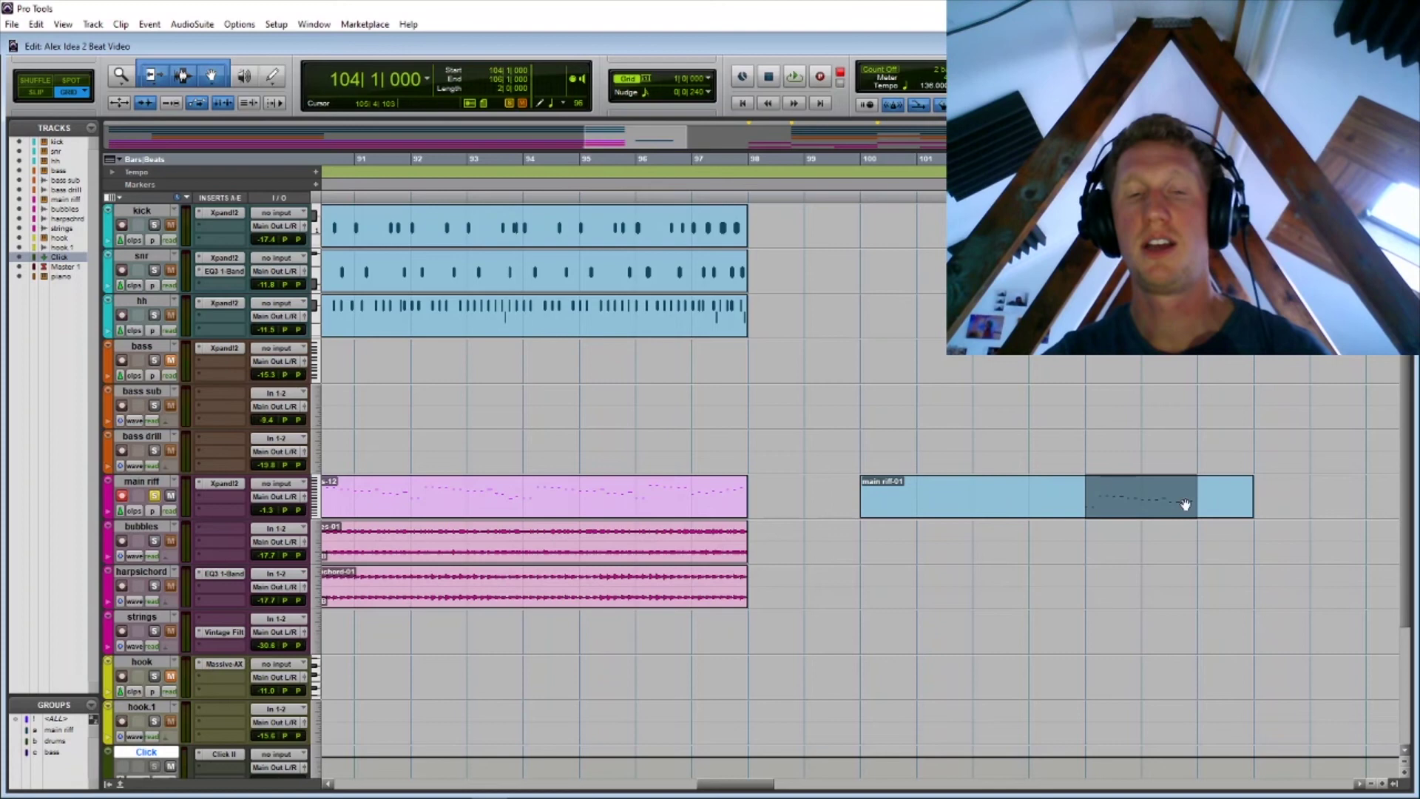
{"action": "key", "text": "ctrl+e"}
Step: Delete the leftover clips before and after the separated two-bar riff
{"action": "left_click", "coordinate": [1010, 497]}
{"action": "left_click", "coordinate": [1026, 517]}
{"action": "key", "text": "Delete"}
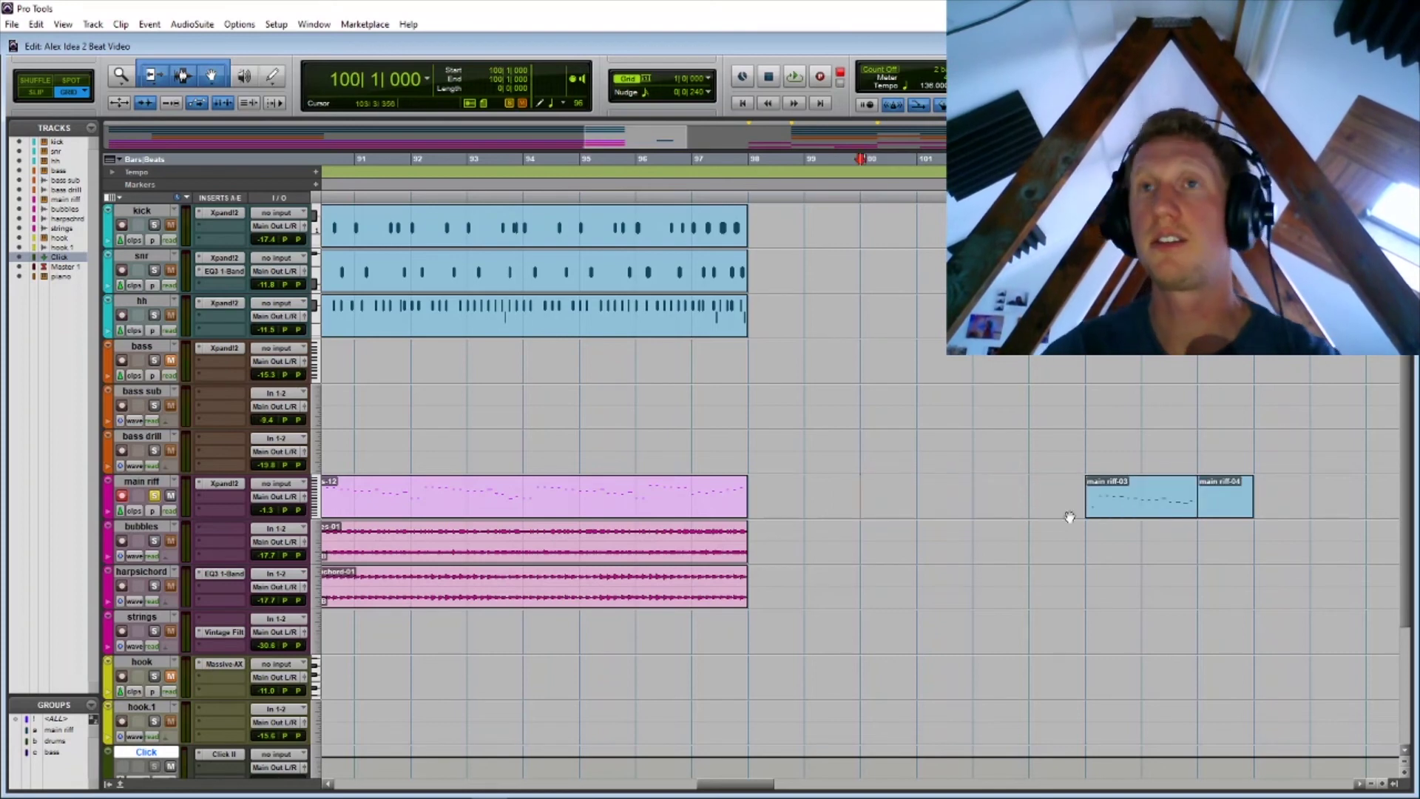
{"action": "left_click", "coordinate": [1226, 507]}
{"action": "key", "text": "Delete"}
Step: Place copies of the two-bar riff clip on the main riff track at bars 102 and 108
{"action": "left_click", "coordinate": [1173, 501]}
{"action": "left_click_drag", "start_coordinate": [929, 489], "coordinate": [1329, 507]}
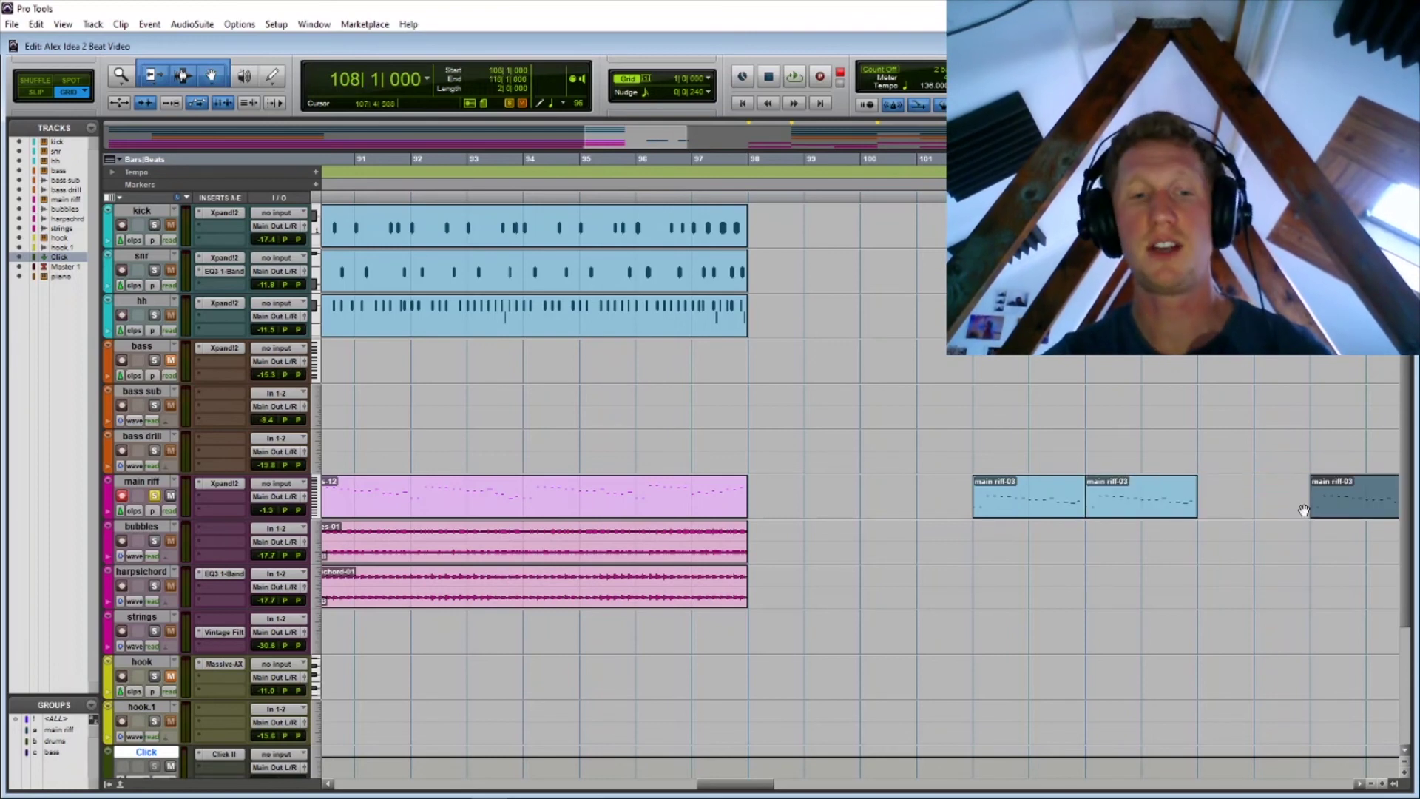
Step: Move the last copy of the two-bar riff clip on the main riff track to bar 106, directly after the previous clip
{"action": "key", "text": "ctrl+bracketleft"}
{"action": "left_click_drag", "start_coordinate": [1128, 512], "coordinate": [1063, 514]}
{"action": "key", "text": "ctrl+bracketright"}
{"action": "key", "text": "ctrl+bracketright"}
{"action": "key", "text": "ctrl+bracketright"}
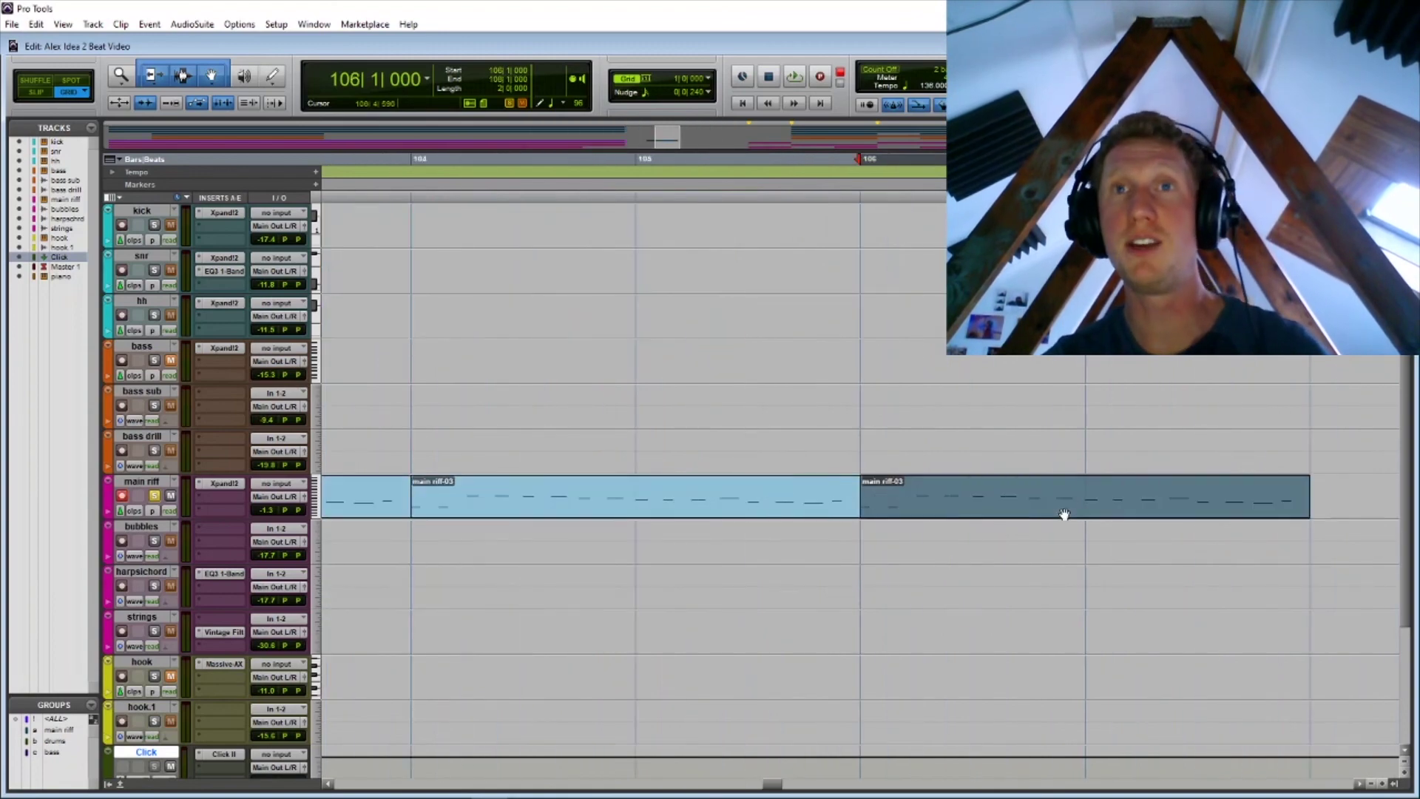
Step: Select the three two-bar riff clips between bars 102 and 108 on the main riff track and delete them
{"action": "key", "text": "ctrl+bracketleft"}
{"action": "key", "text": "ctrl+bracketleft"}
{"action": "key", "text": "ctrl+bracketleft"}
{"action": "key", "text": "ctrl+bracketleft"}
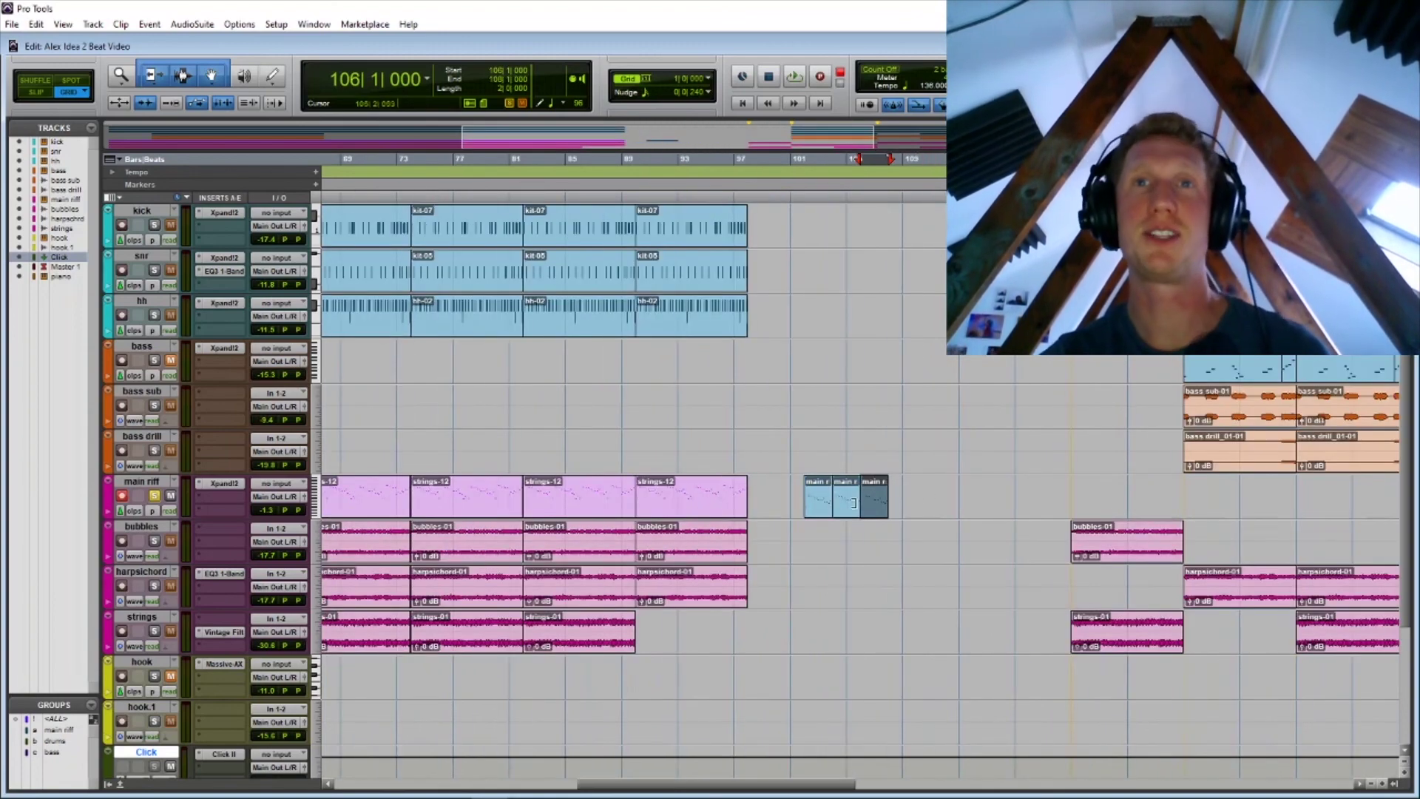
{"action": "left_click", "coordinate": [929, 490]}
{"action": "left_click_drag", "start_coordinate": [929, 489], "coordinate": [777, 491]}
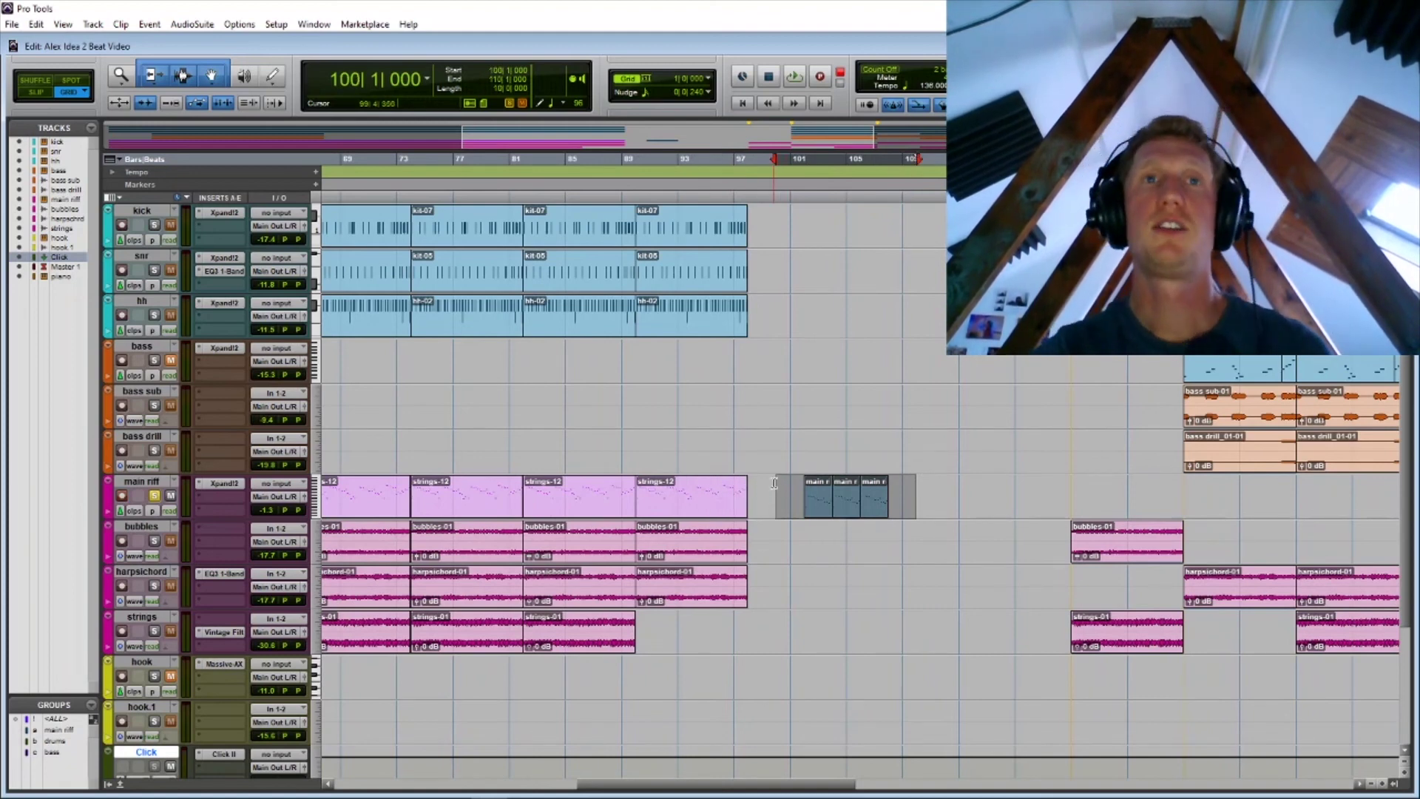
{"action": "left_click_drag", "start_coordinate": [902, 494], "coordinate": [798, 497]}
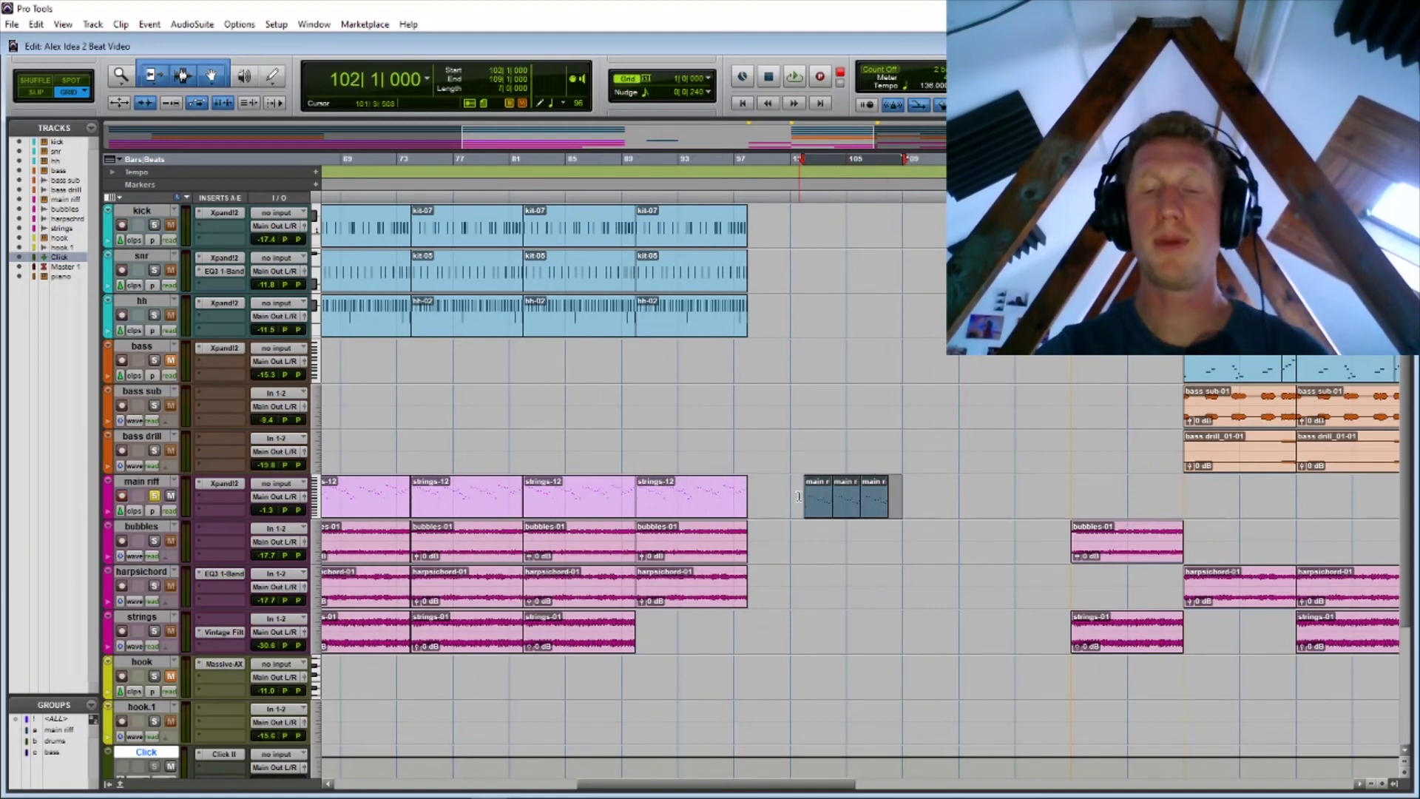
{"action": "key", "text": "Delete"}
Step: Return to the start of the session, select the main riff track and turn off its record arming
{"action": "left_click", "coordinate": [798, 496]}
{"action": "left_click_drag", "start_coordinate": [470, 432], "coordinate": [199, 453]}
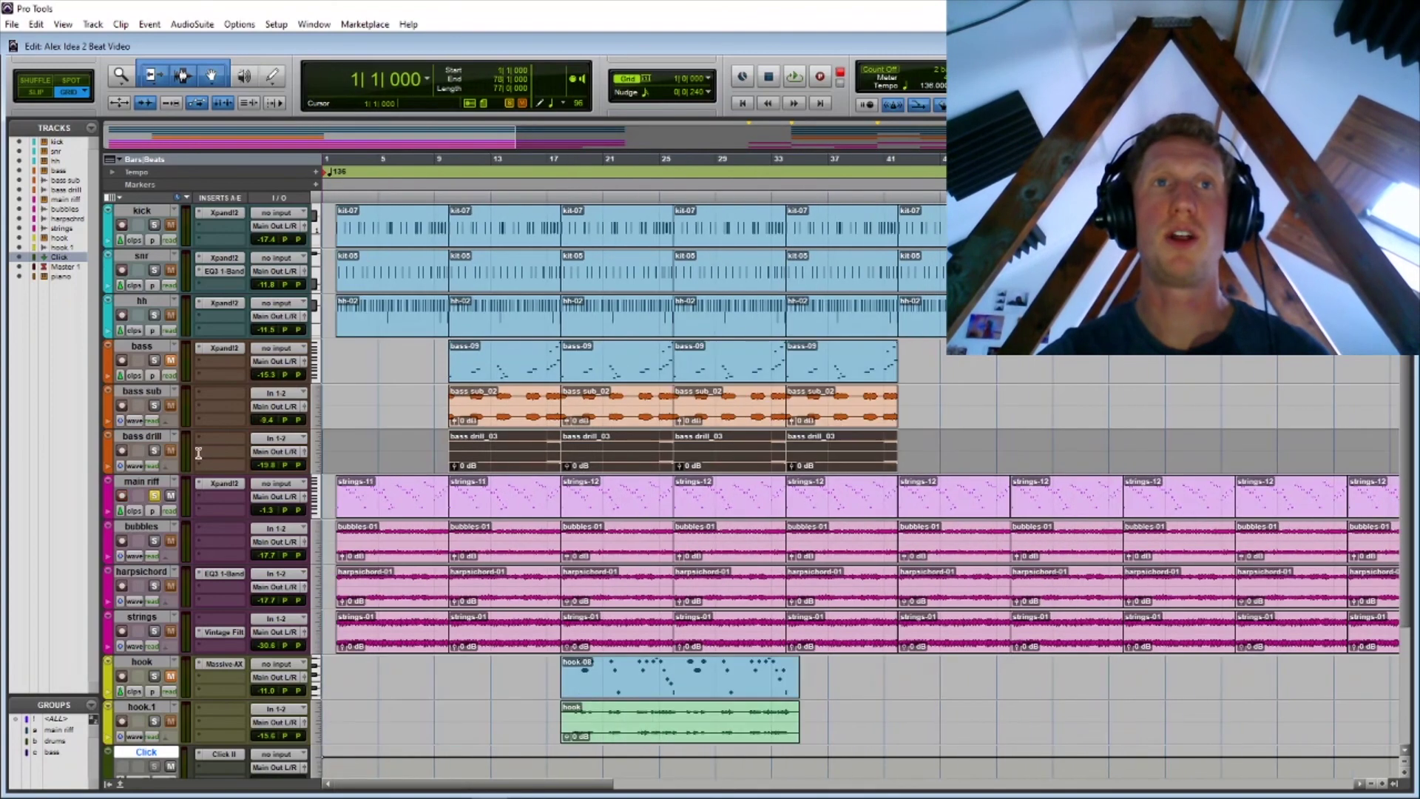
{"action": "left_click", "coordinate": [128, 482]}
{"action": "left_click", "coordinate": [123, 500]}
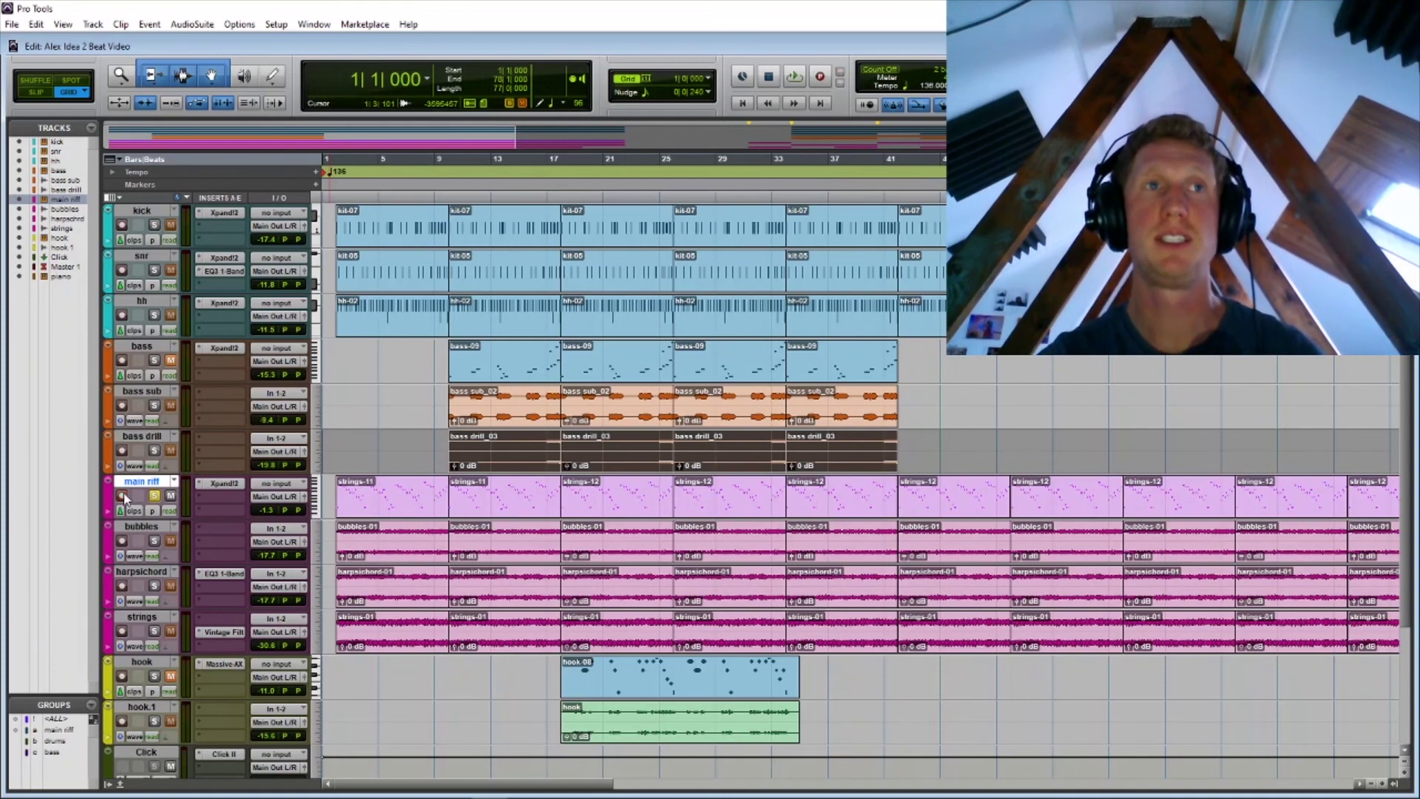
Step: Select the first original clip on the main riff track at bar 2 and start playback from there
{"action": "left_click", "coordinate": [355, 513]}
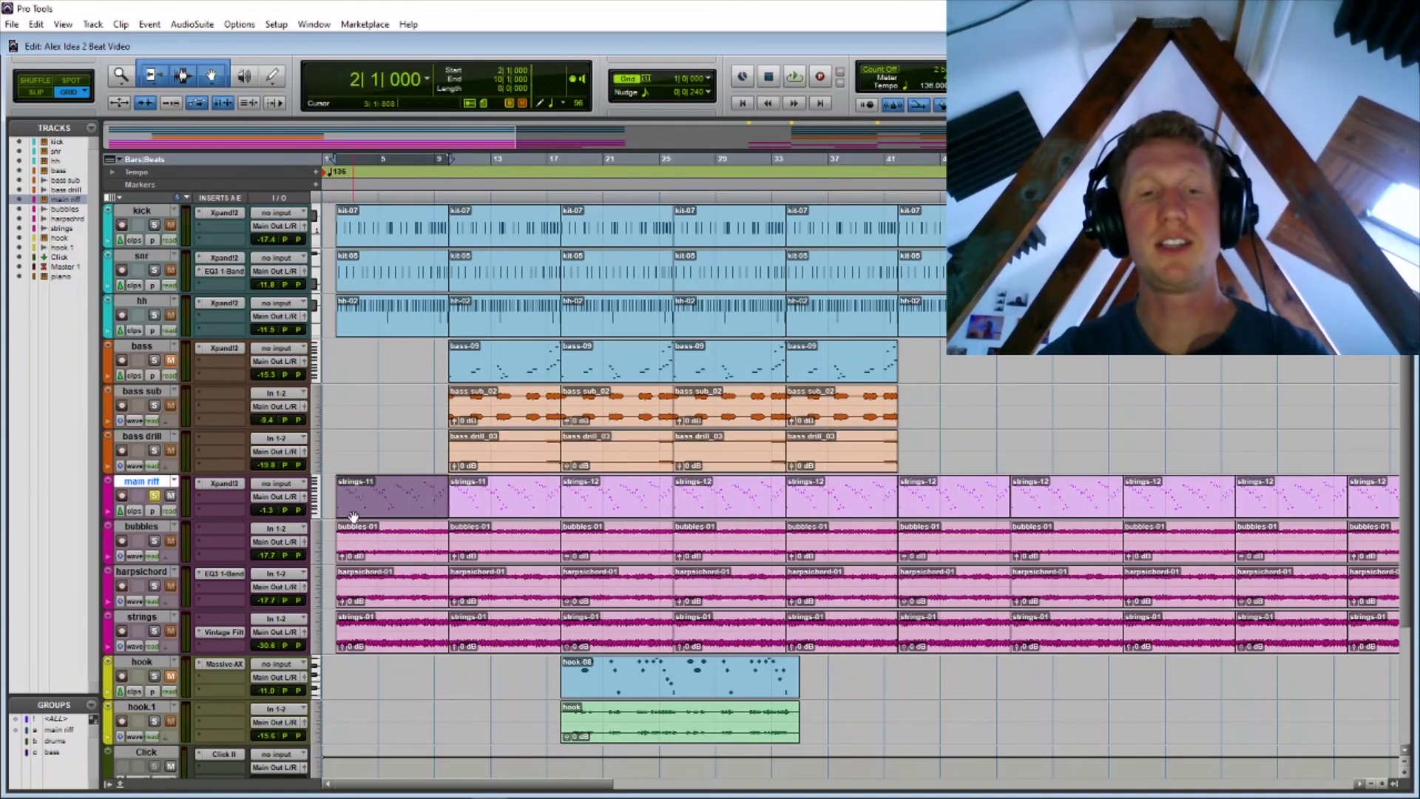
{"action": "key", "text": "ctrl+]"}
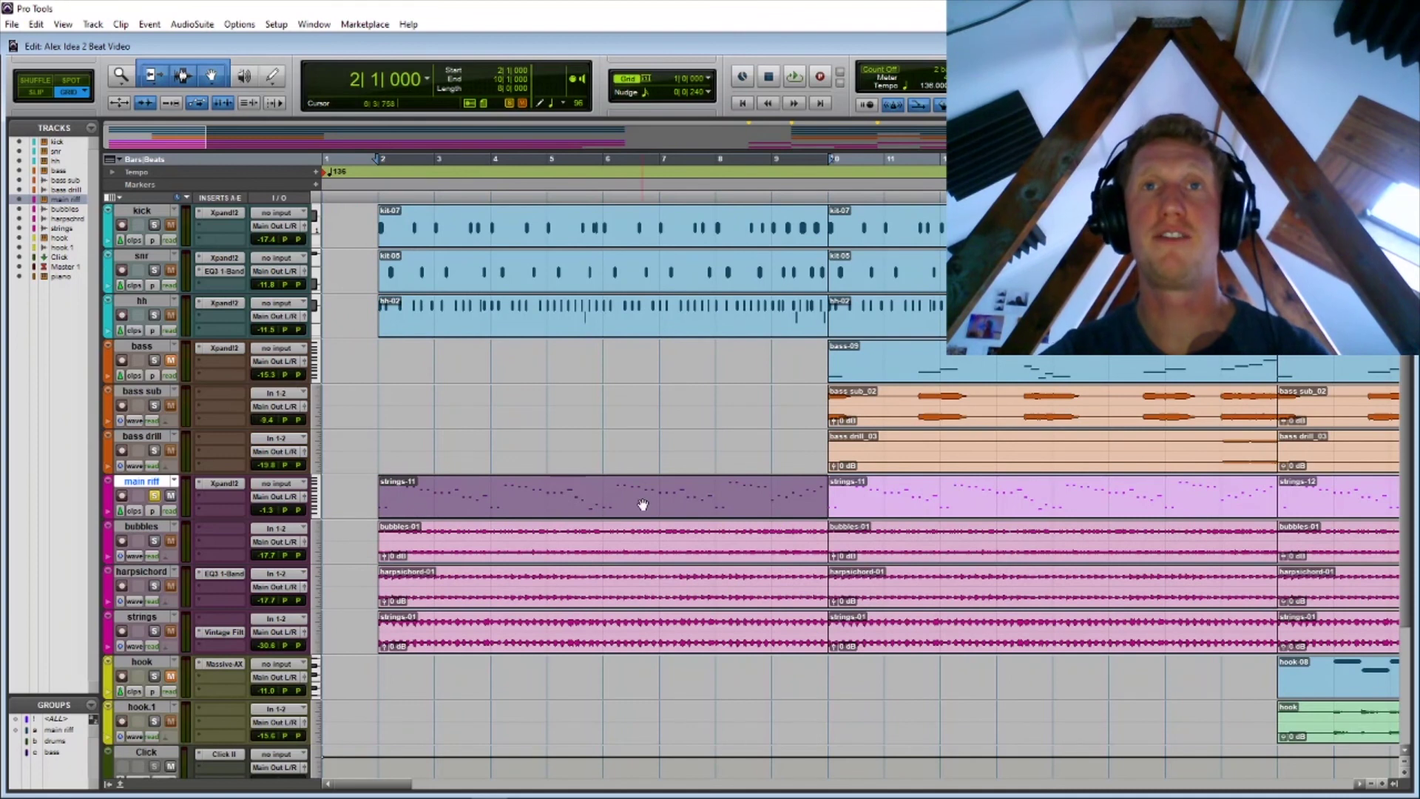
{"action": "key", "text": "space"}
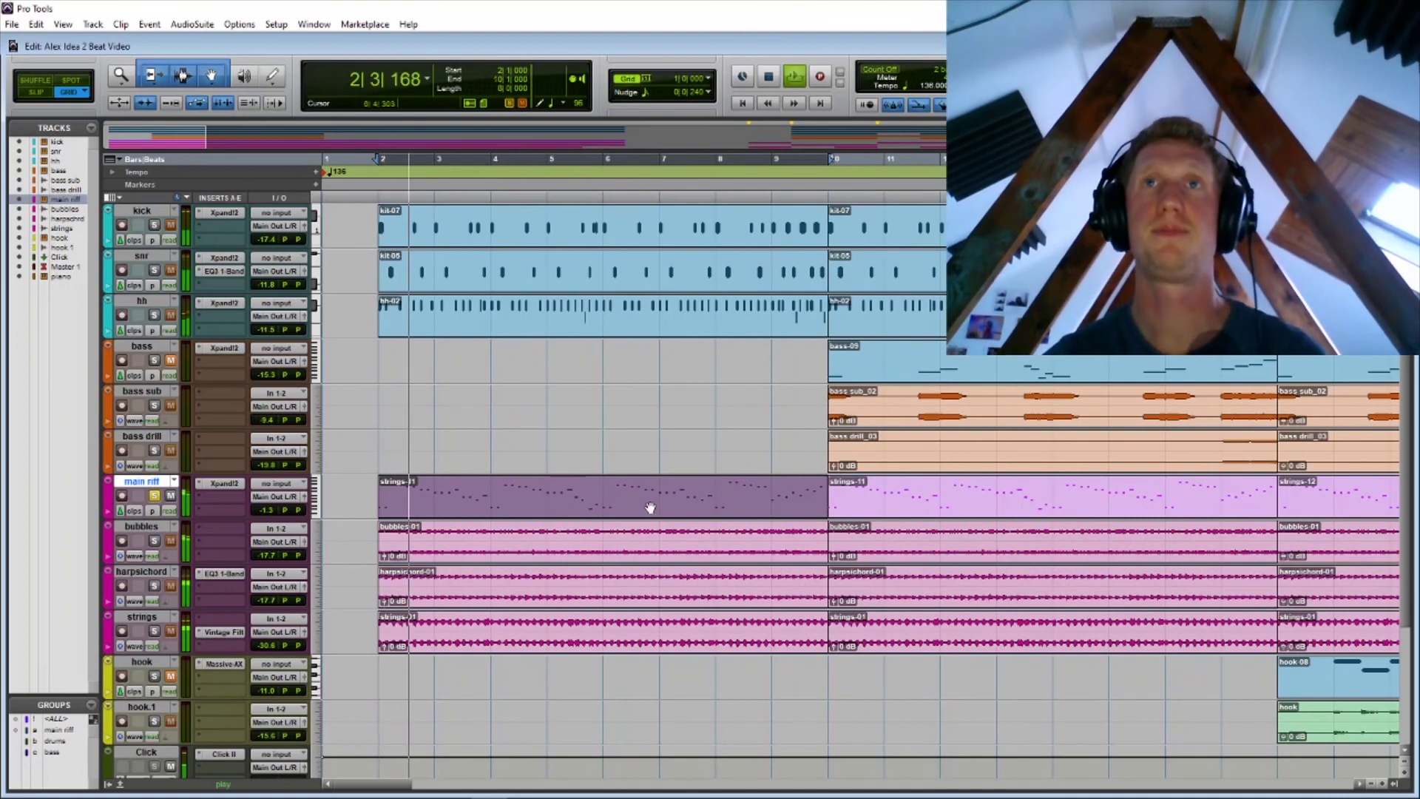